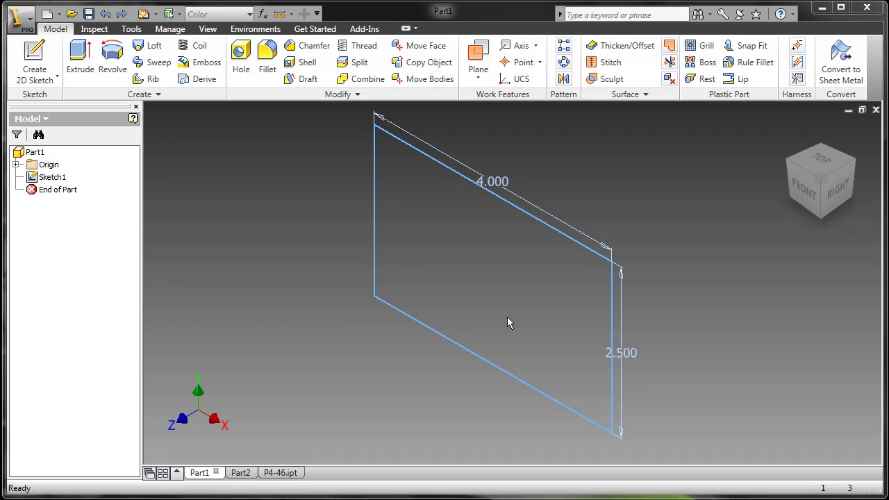
# Select the 4.000 by 2.500 rectangle profile in Sketch1 to extrude.
pyautogui.click(437, 324)
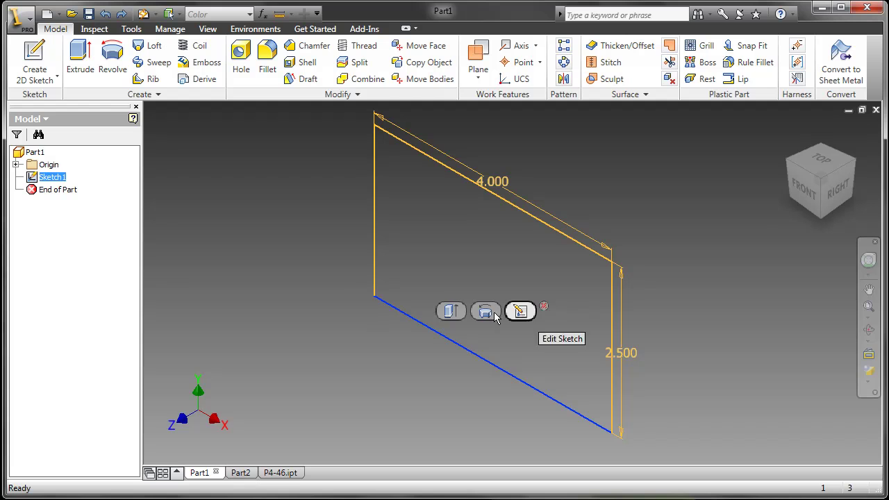
# Extrude the rectangle with Asymmetric direction, previewing 1 in and 0.500 in distances.
pyautogui.click(453, 313)
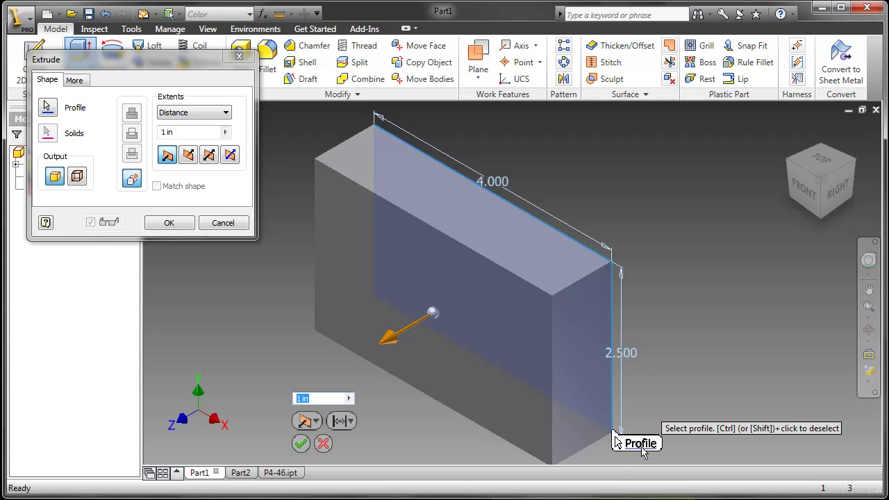
pyautogui.click(317, 422)
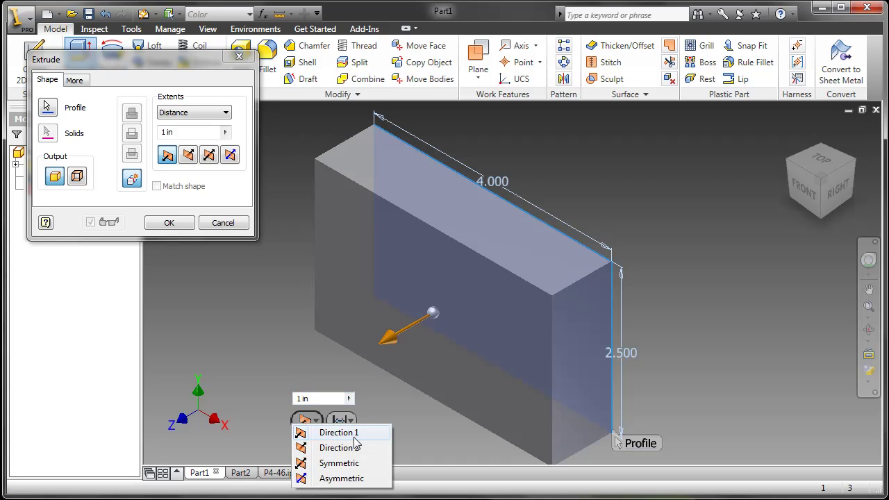
pyautogui.click(340, 478)
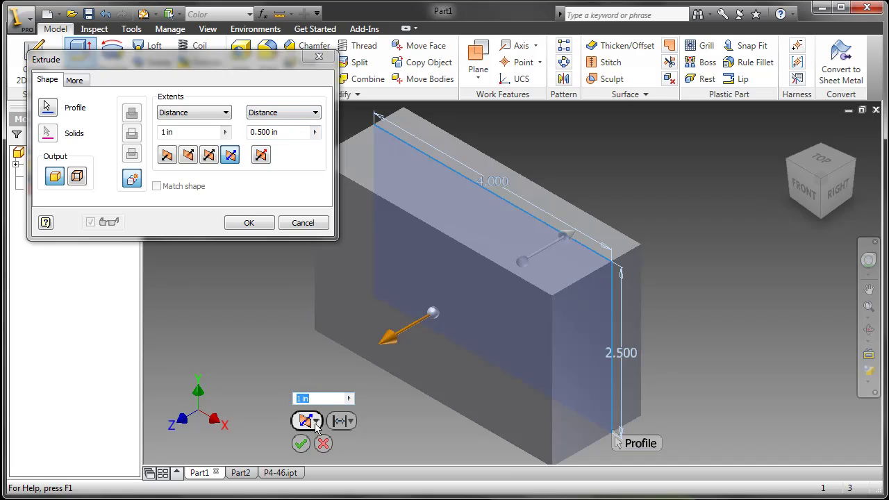
pyautogui.click(352, 422)
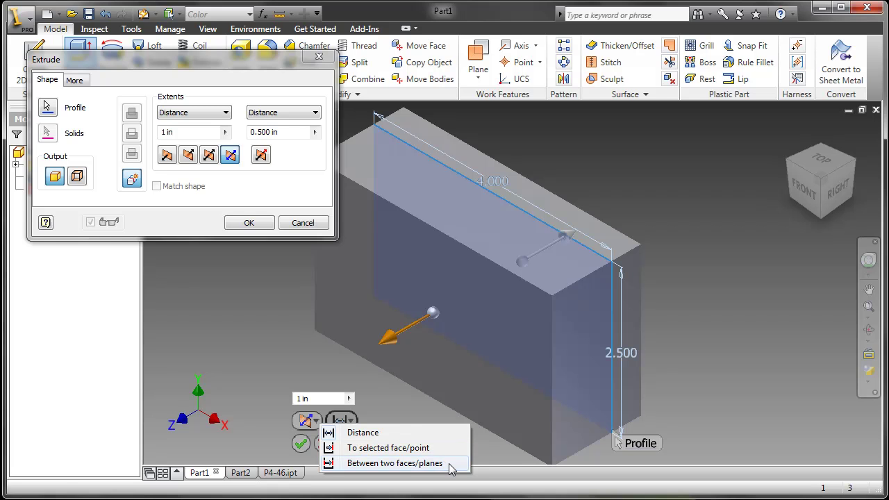
pyautogui.click(391, 404)
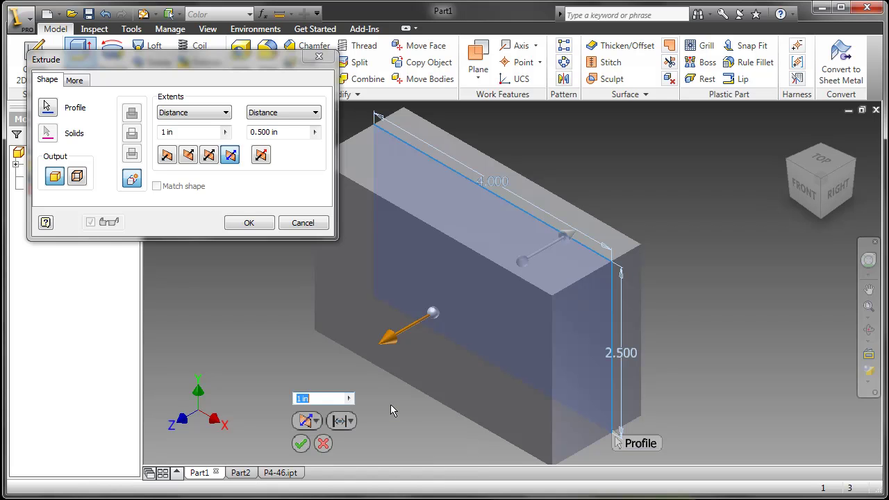
pyautogui.click(325, 399)
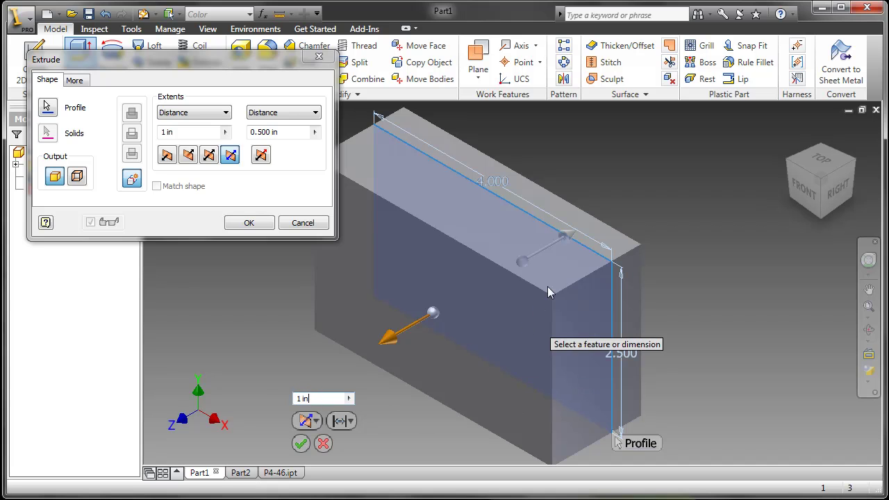
# Enter the first-direction distance as the named parameter Zpos=1.25.
pyautogui.click(568, 236)
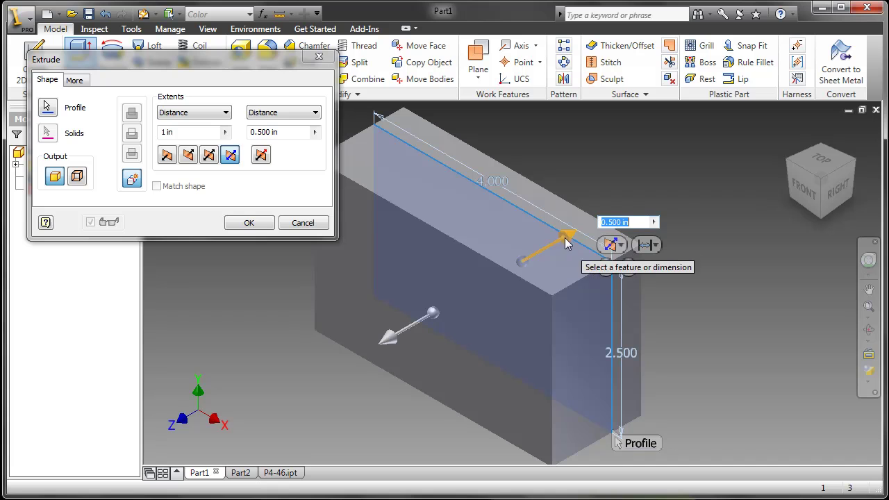
pyautogui.moveTo(570, 236); pyautogui.dragTo(622, 204)
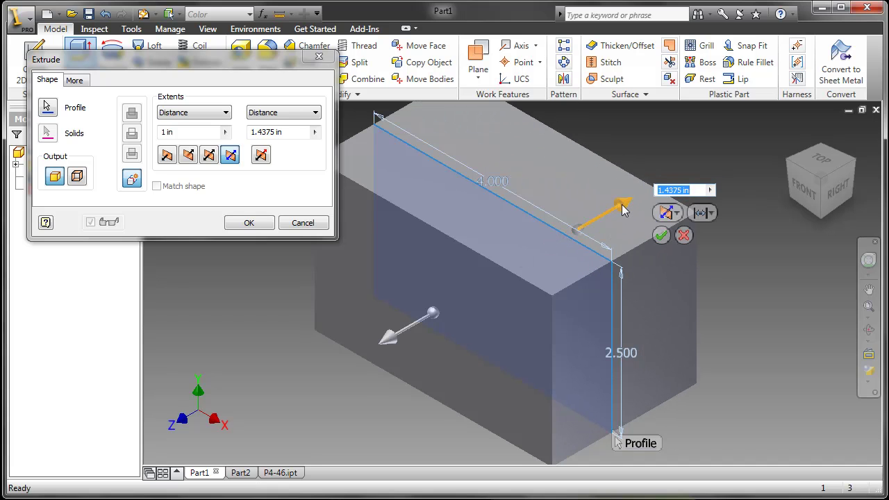
pyautogui.write('1.5')
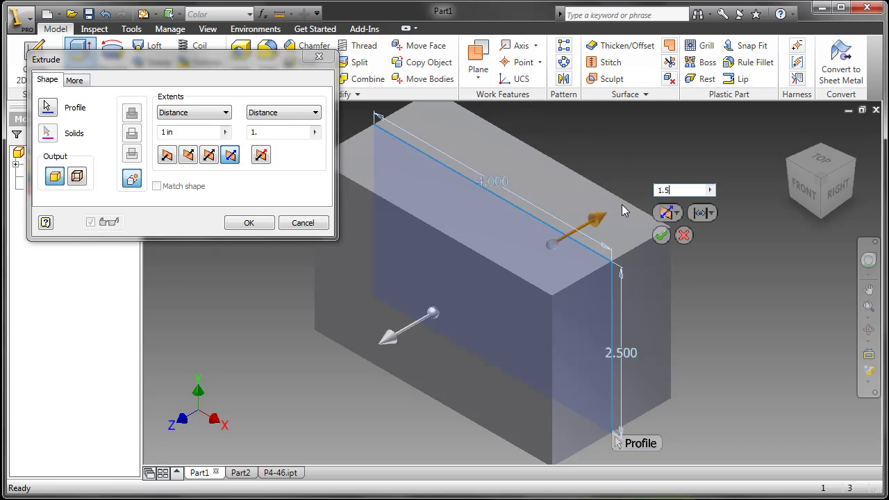
pyautogui.click(393, 341)
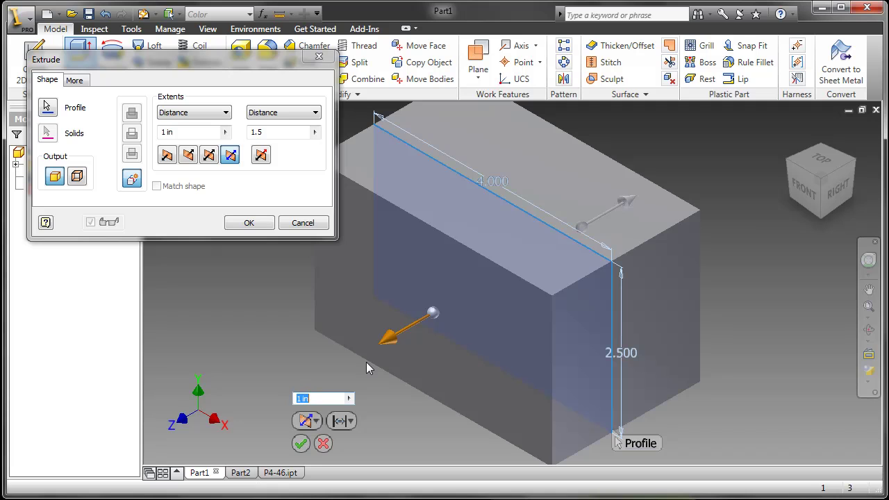
pyautogui.write('2')
pyautogui.write('pos')
pyautogui.write('=')
pyautogui.write('1.25')
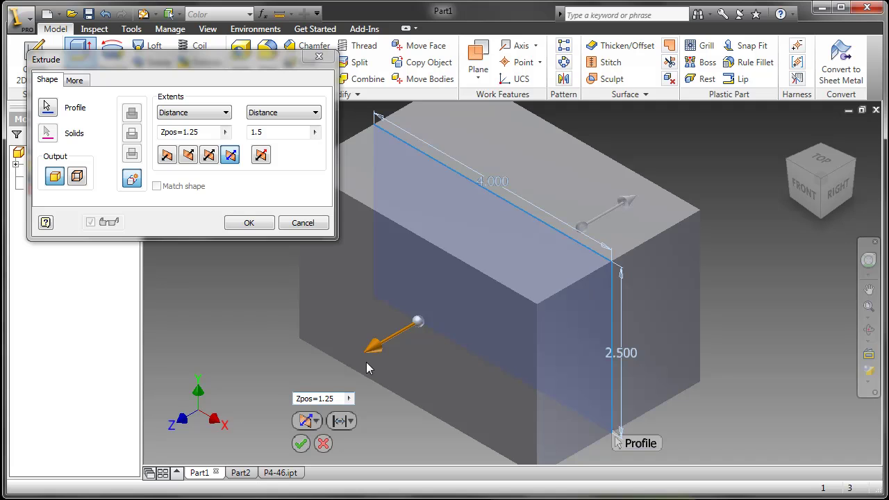
# Set the second-direction distance to Zneg=2 and create the box extrusion.
pyautogui.click(628, 203)
pyautogui.write('zN')
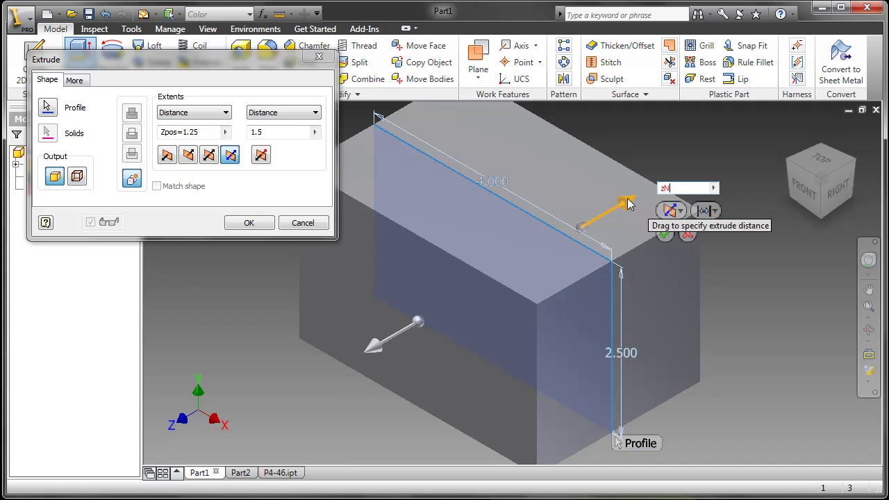
pyautogui.press('BackSpace')
pyautogui.press('BackSpace')
pyautogui.write('Zneg=2')
pyautogui.press('Return')
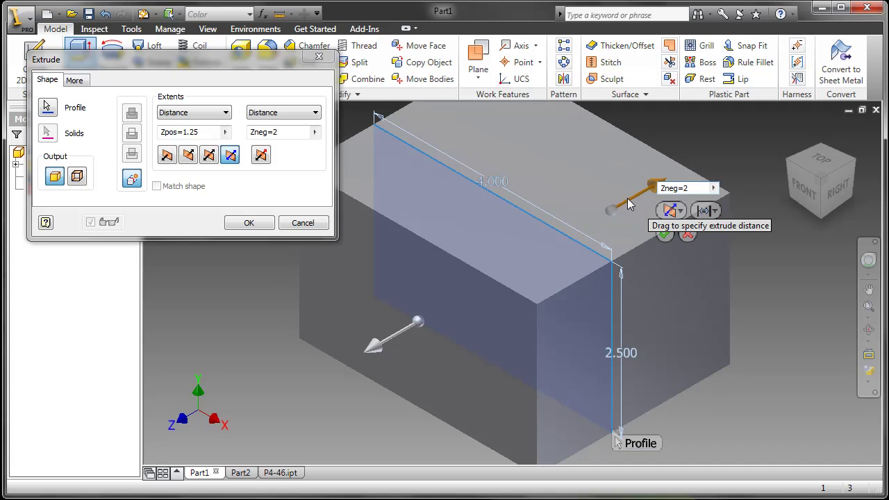
pyautogui.click(665, 233)
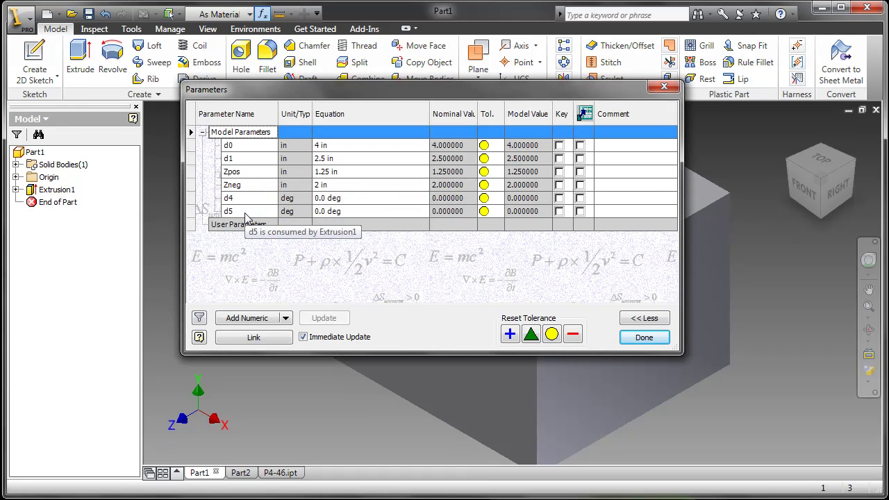
pyautogui.click(627, 342)
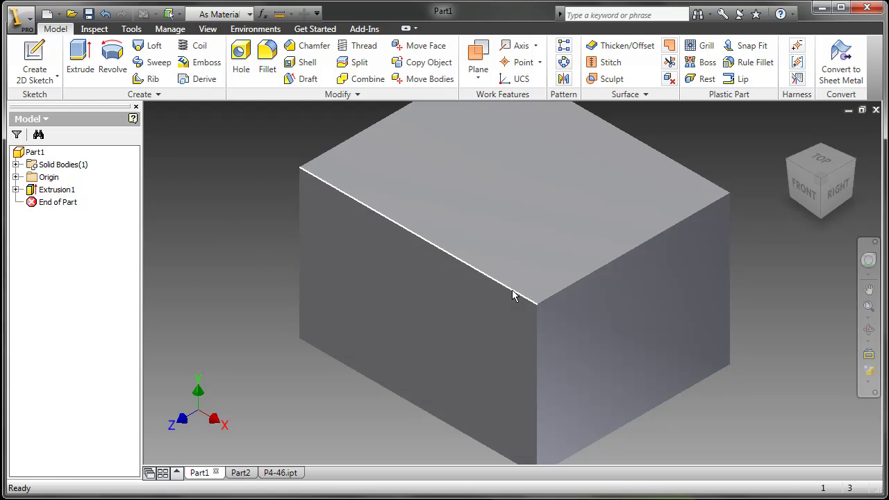
# Select the four edges around the box's top face for a fillet.
pyautogui.click(512, 290)
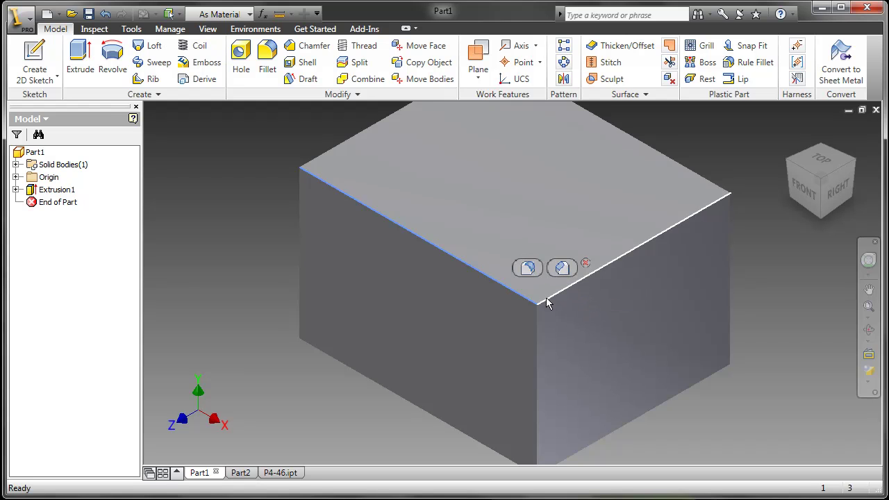
pyautogui.click(548, 298)
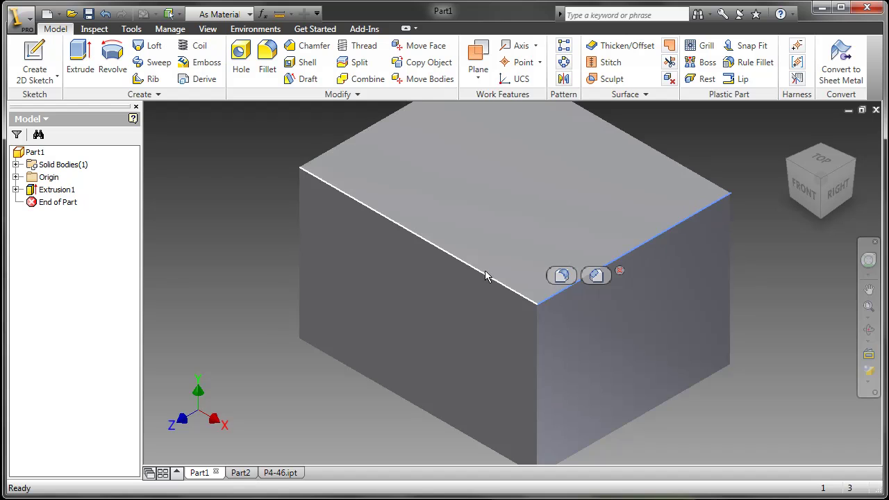
pyautogui.click(370, 133)
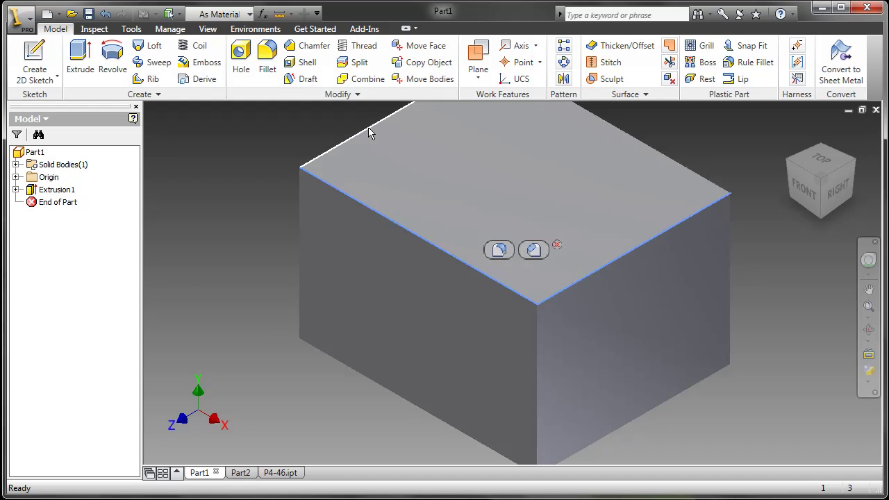
pyautogui.click(639, 142)
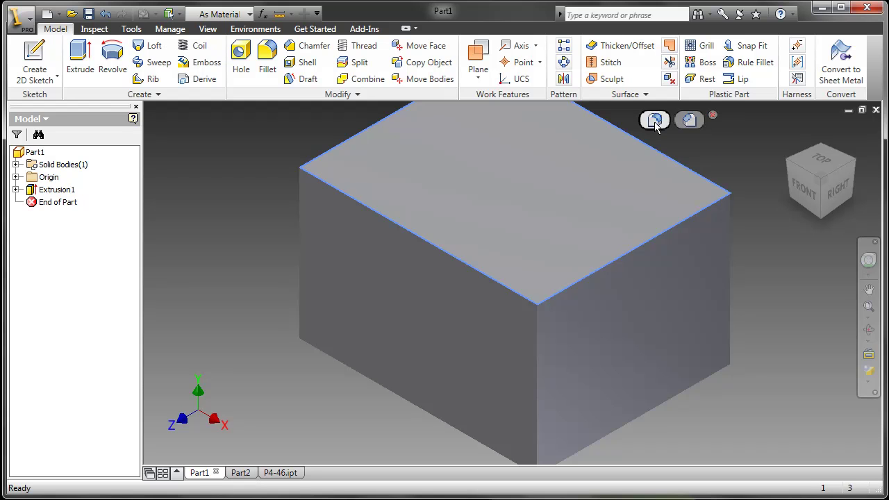
pyautogui.click(655, 122)
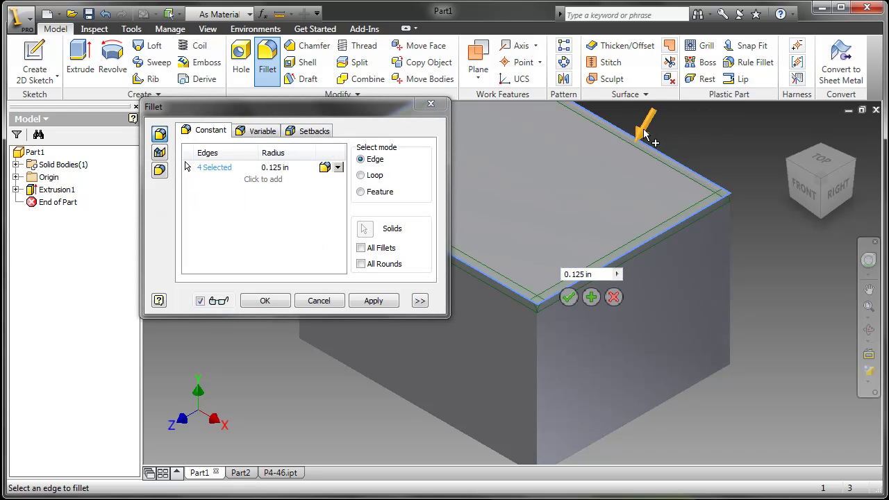
# Set the fillet radius to 0.500 in and apply it.
pyautogui.moveTo(644, 134)
pyautogui.mouseDown()
pyautogui.moveTo(636, 148)
pyautogui.moveTo(638, 131)
pyautogui.moveTo(642, 139)
pyautogui.mouseUp()
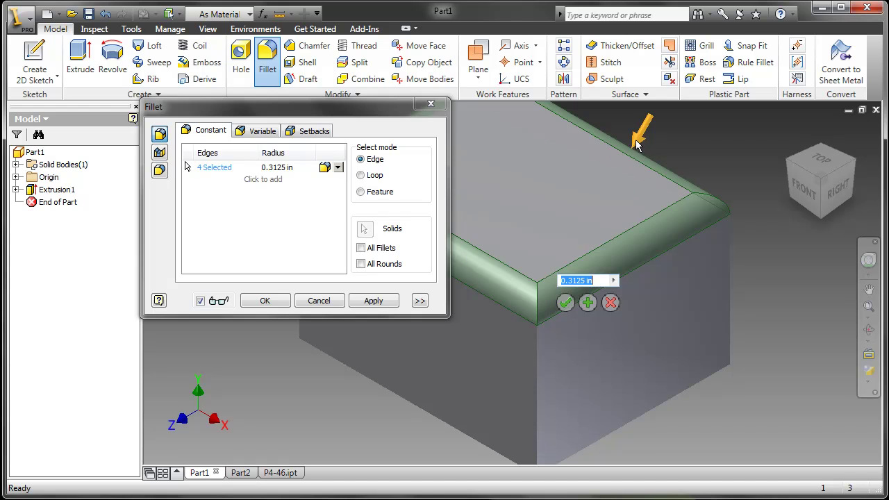
pyautogui.moveTo(638, 145)
pyautogui.mouseDown()
pyautogui.moveTo(637, 167)
pyautogui.moveTo(636, 145)
pyautogui.mouseUp()
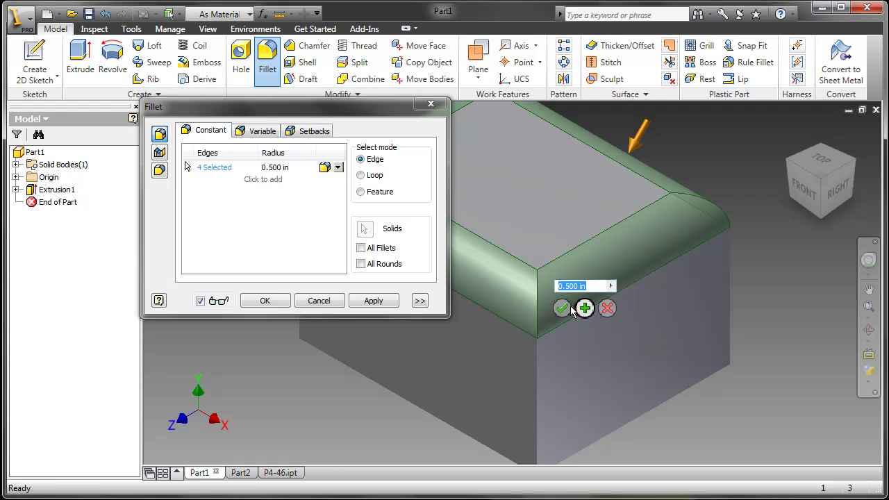
pyautogui.click(610, 289)
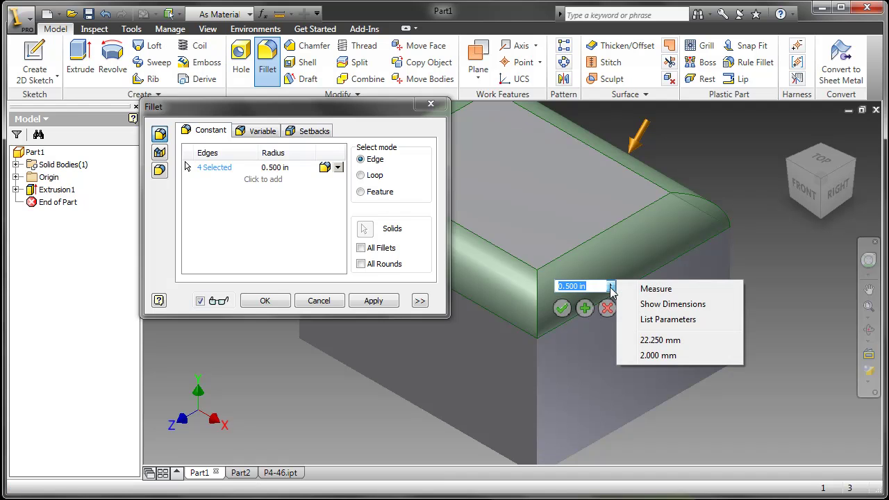
pyautogui.click(655, 320)
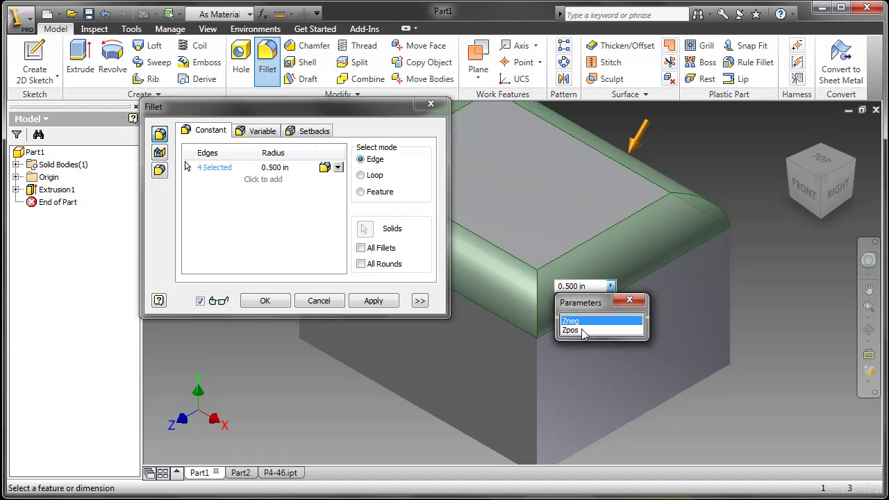
pyautogui.click(630, 300)
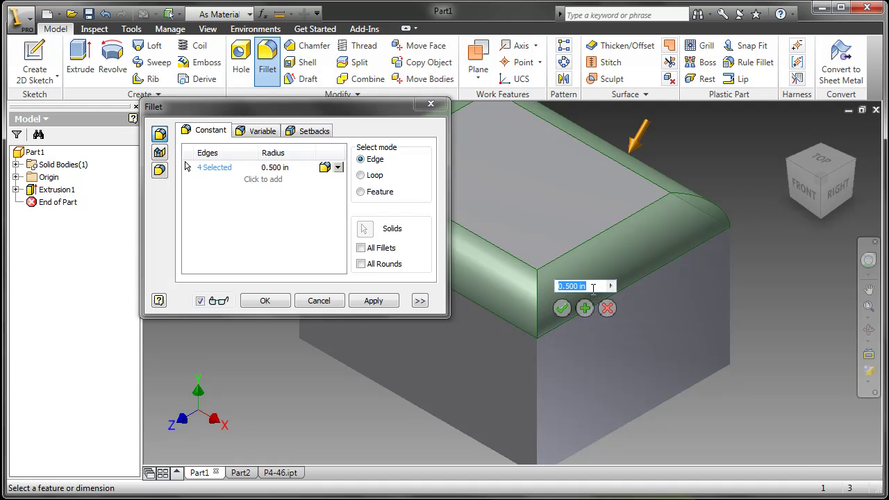
pyautogui.click(562, 308)
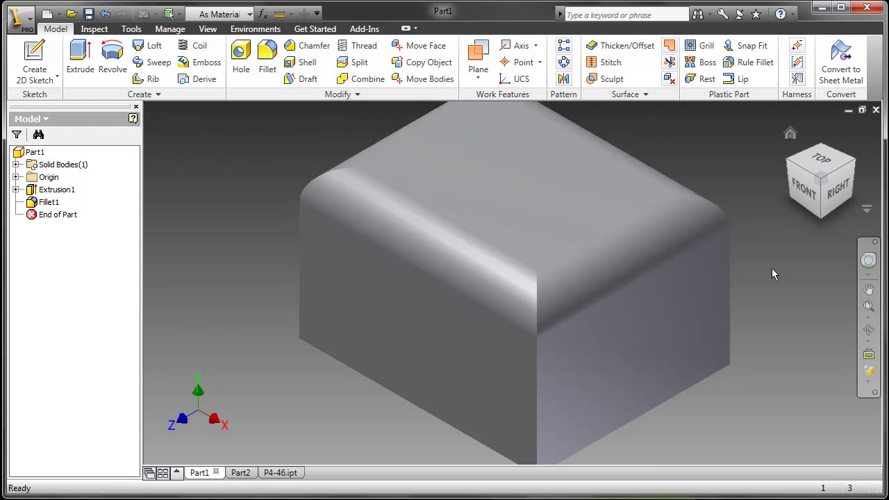
# In Part2, start revolving the profile sketch around its axis.
pyautogui.click(240, 473)
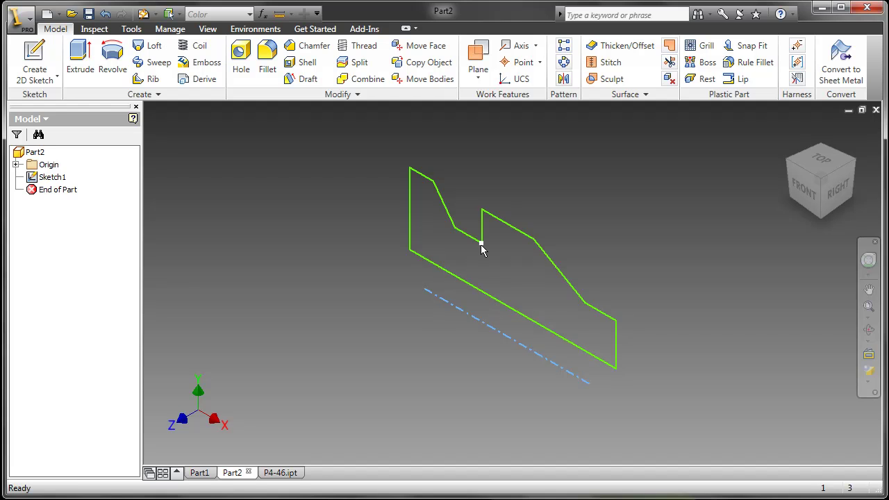
pyautogui.click(440, 304)
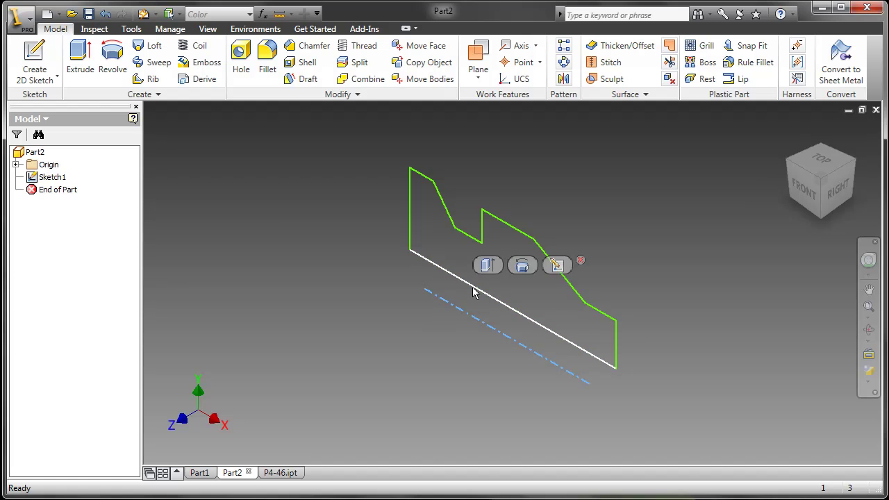
pyautogui.click(522, 265)
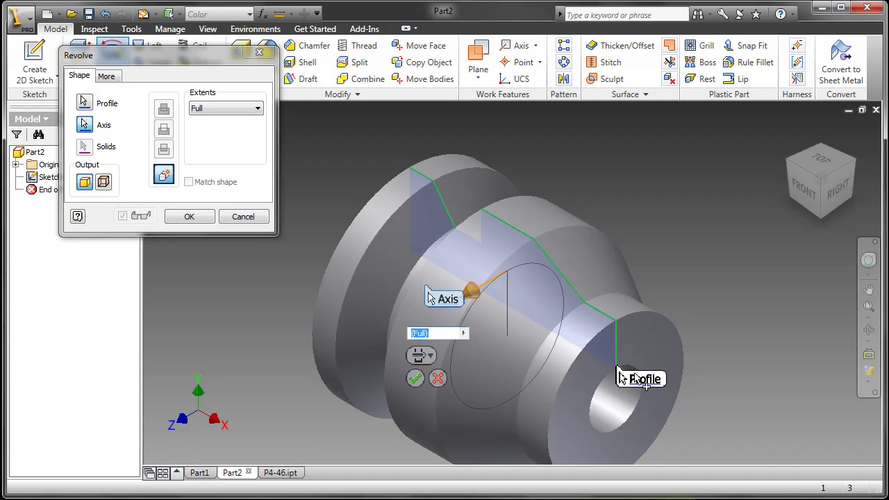
pyautogui.click(431, 356)
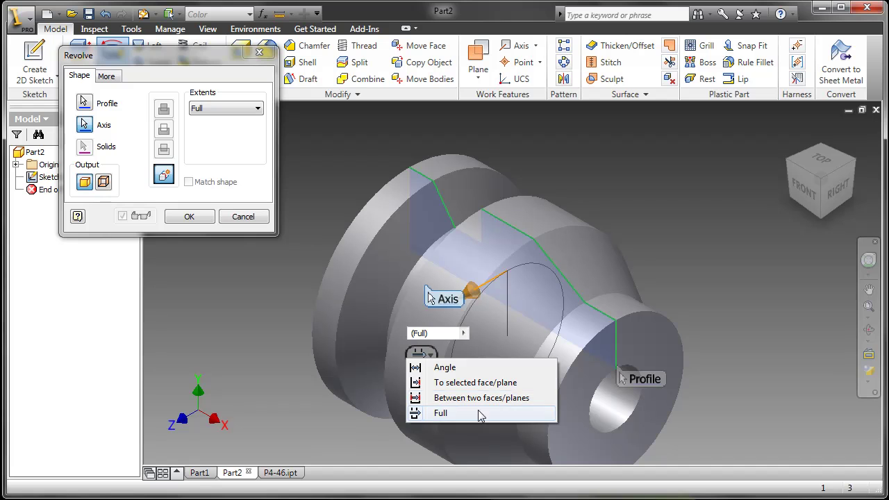
pyautogui.click(354, 410)
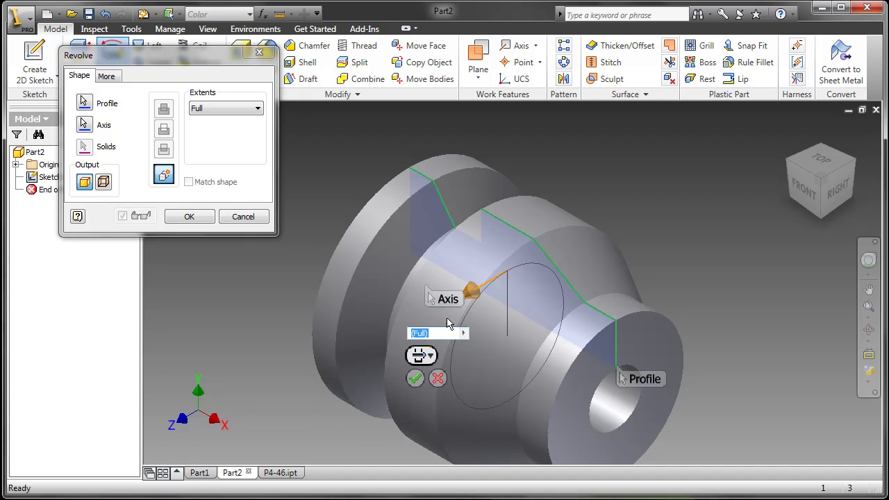
# Make the revolve an Asymmetric angle of 90 deg and 35 deg.
pyautogui.moveTo(474, 295); pyautogui.dragTo(563, 348)
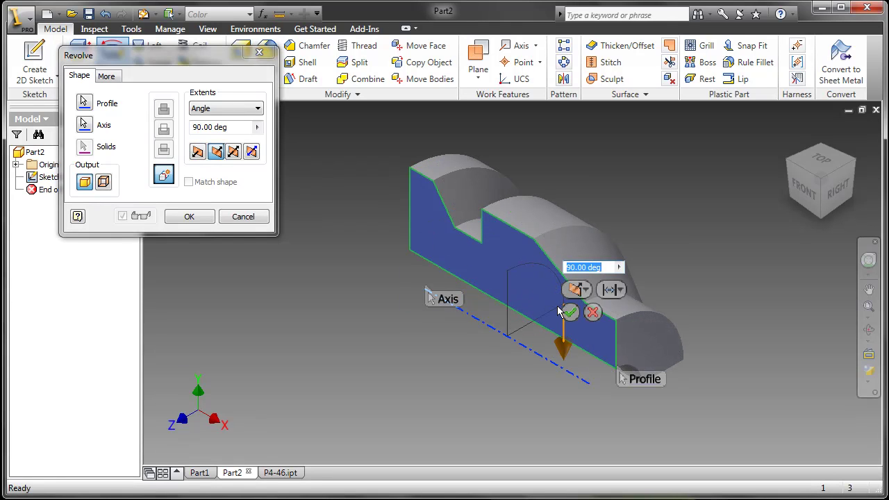
pyautogui.click(585, 290)
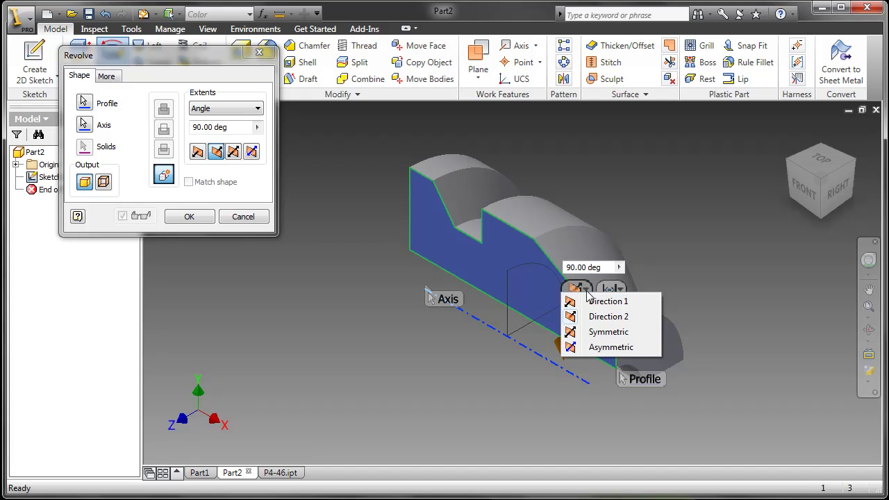
pyautogui.click(592, 347)
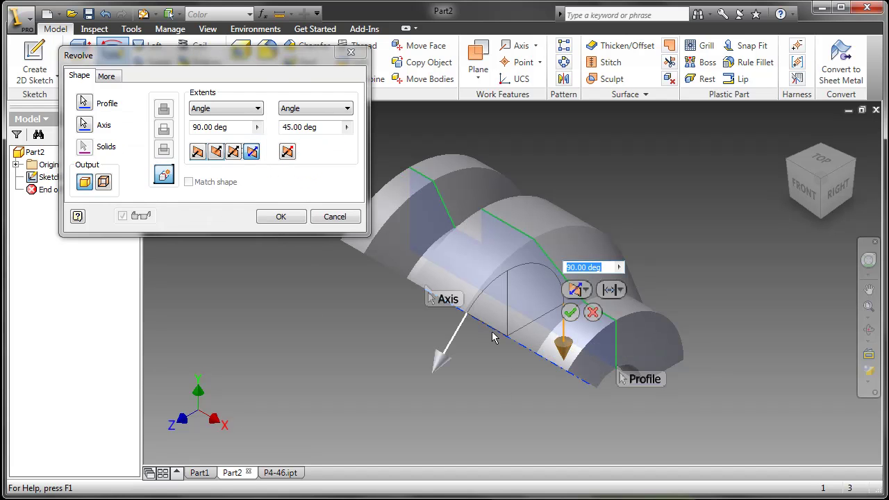
pyautogui.moveTo(445, 365); pyautogui.dragTo(450, 344)
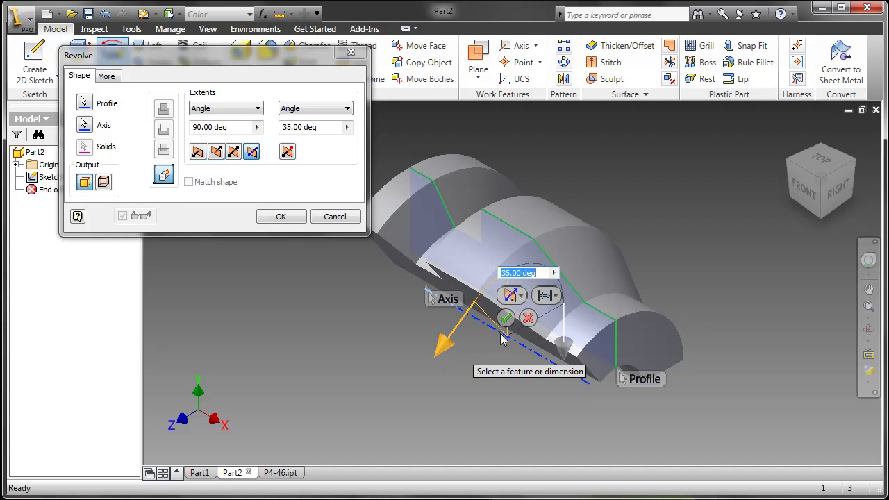
# Create the partial revolve, then orbit and select the bore's arc edge and end face.
pyautogui.click(505, 319)
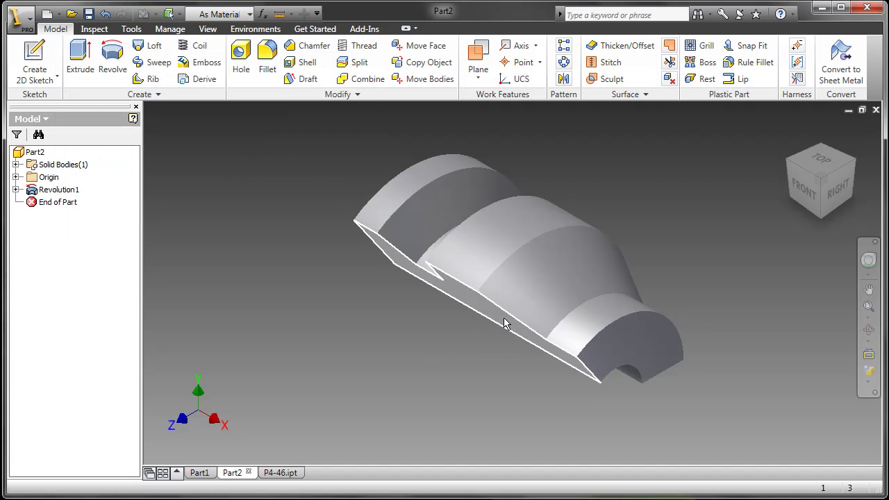
pyautogui.press('F5')
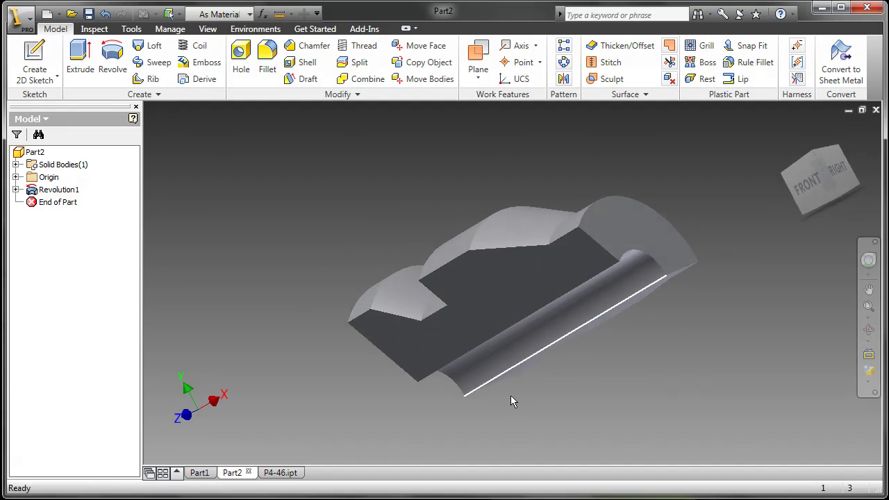
pyautogui.press('F5')
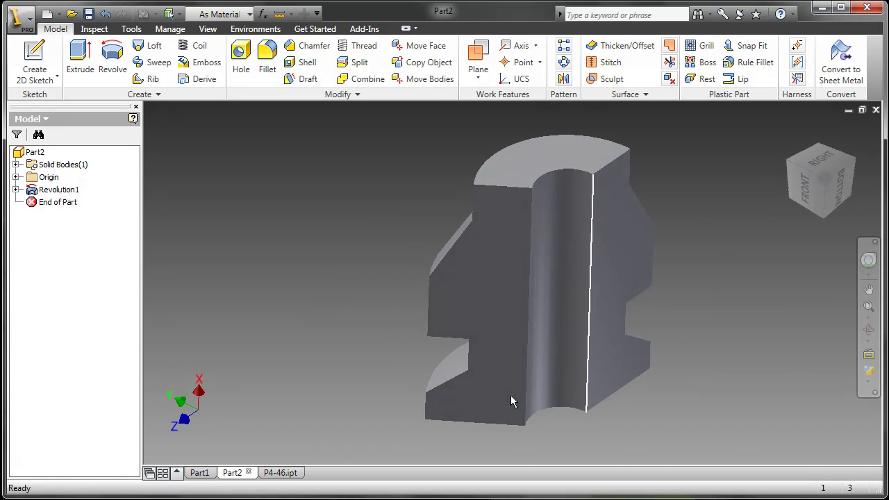
pyautogui.press('F5')
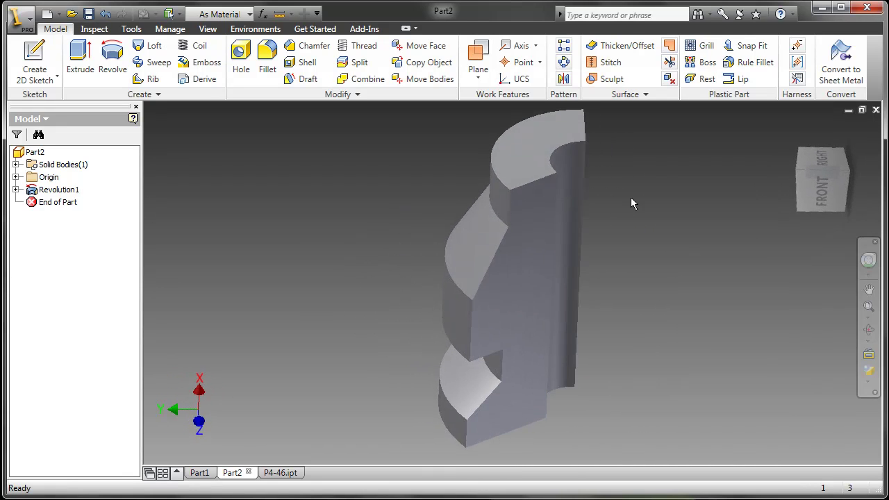
pyautogui.click(585, 175)
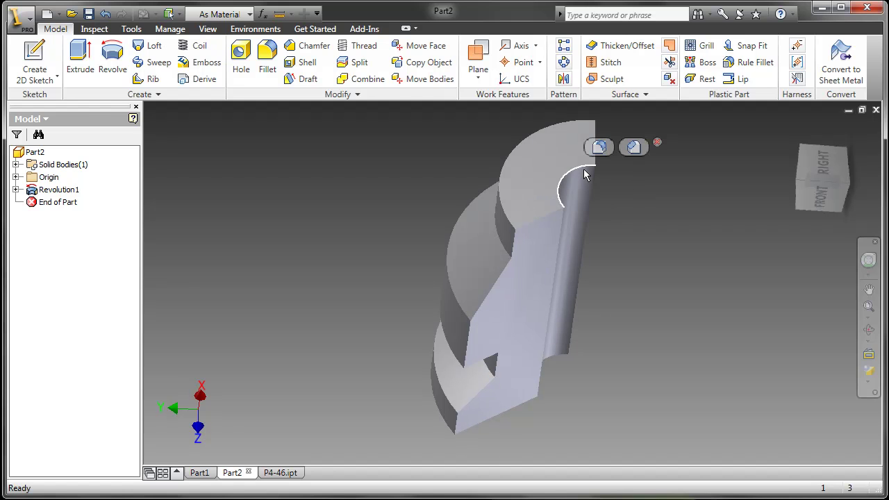
pyautogui.click(548, 133)
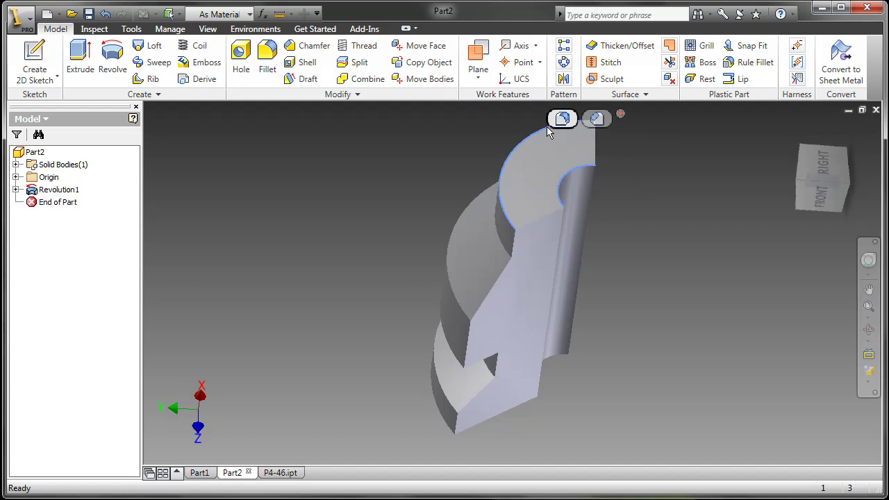
# Start a 0.250 in chamfer, briefly trying a two-distance type on the curved edge.
pyautogui.click(597, 118)
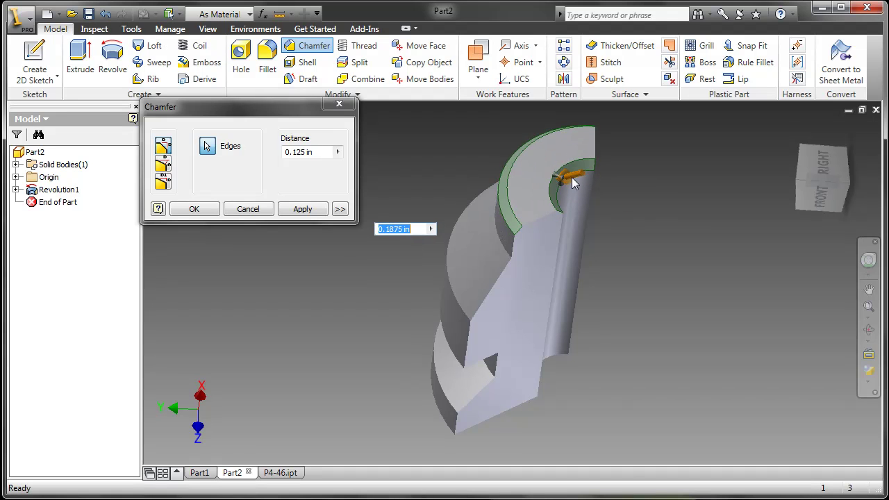
pyautogui.moveTo(571, 182); pyautogui.dragTo(570, 180)
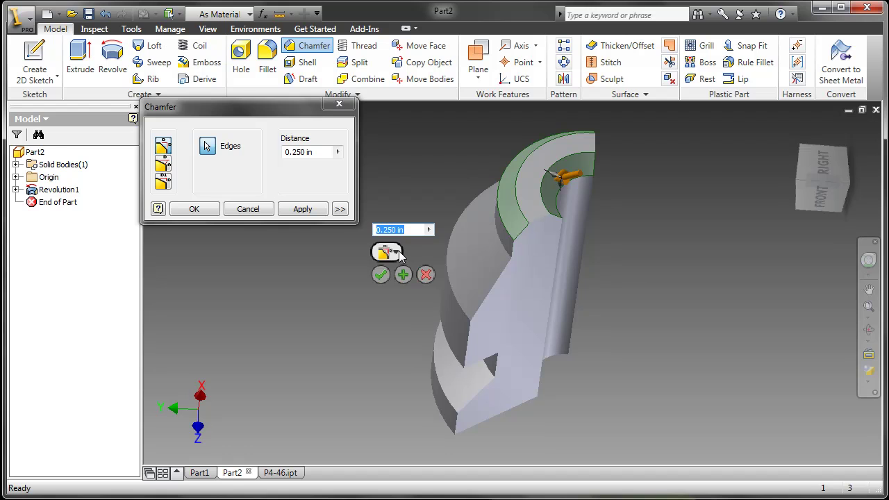
pyautogui.click(401, 255)
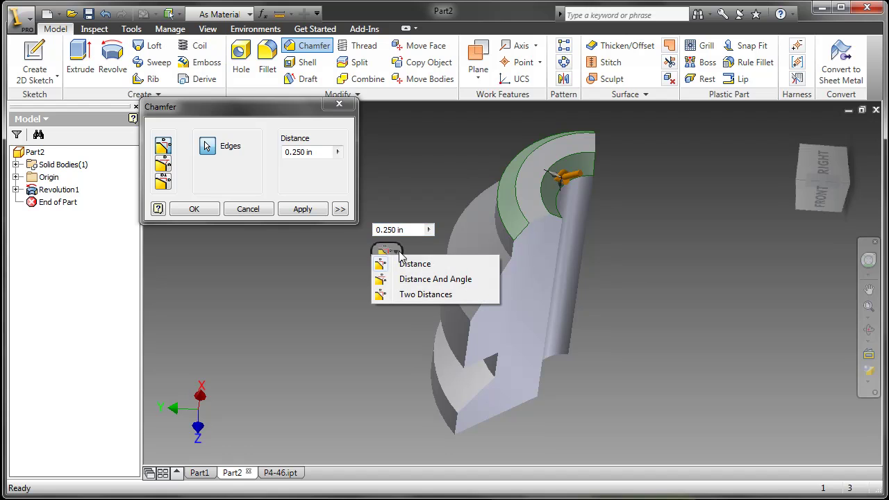
pyautogui.click(443, 296)
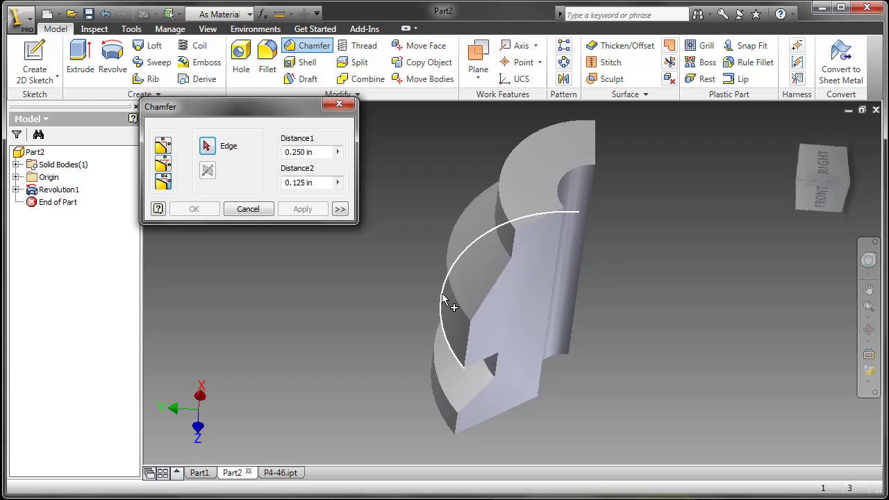
pyautogui.click(565, 183)
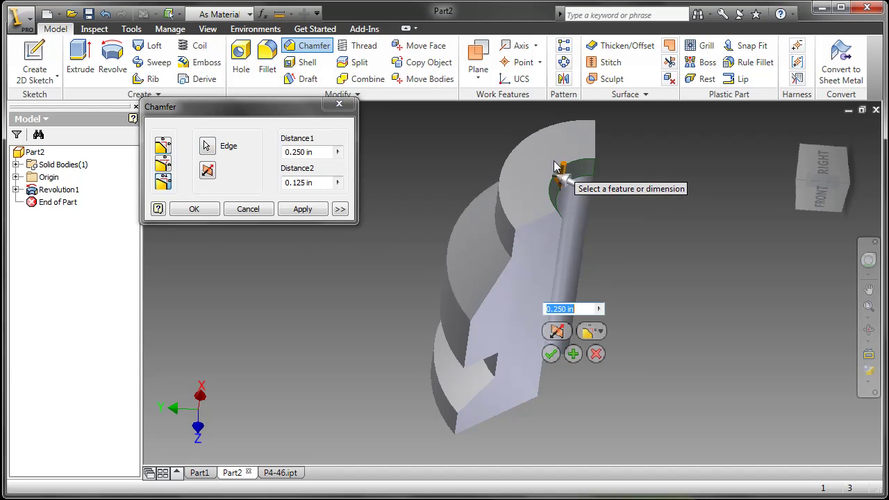
pyautogui.click(557, 332)
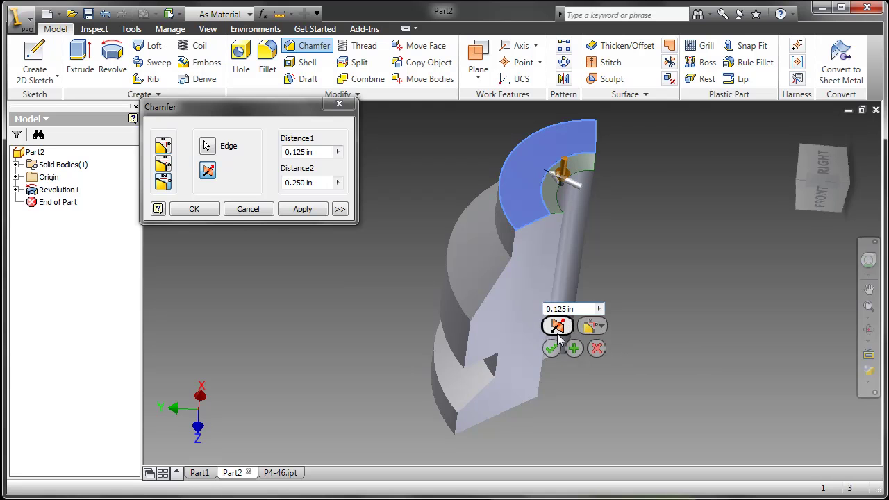
pyautogui.click(558, 332)
# Return to an equal-distance chamfer on the curved edge and apply it.
pyautogui.click(601, 333)
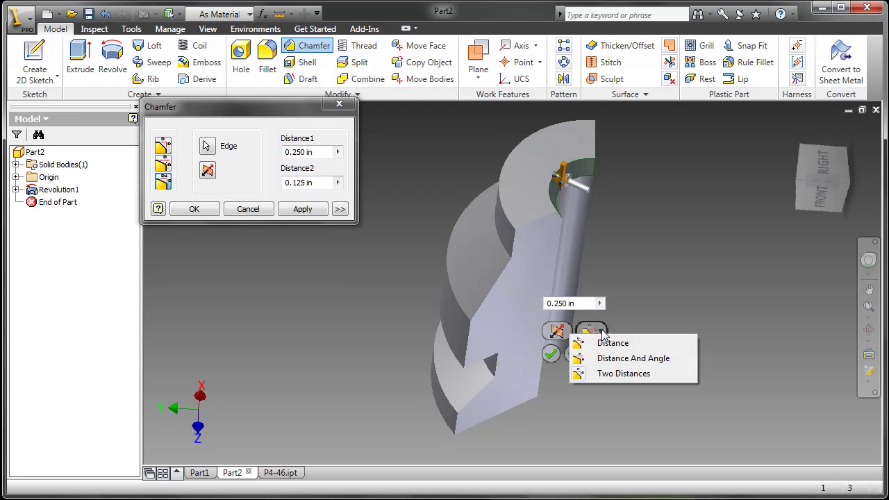
pyautogui.click(606, 344)
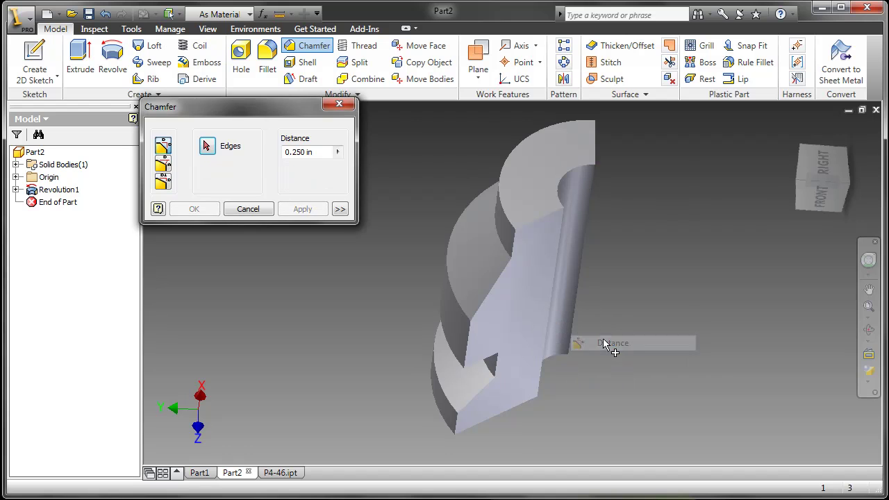
pyautogui.click(567, 182)
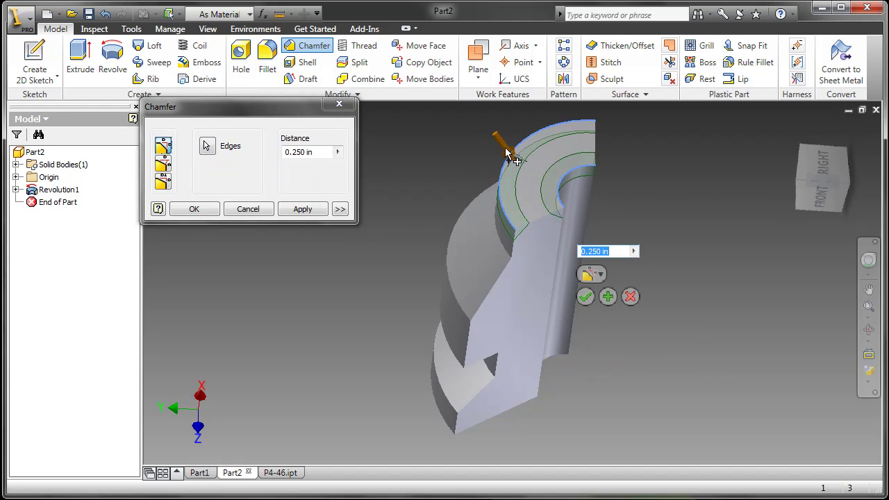
pyautogui.moveTo(510, 151)
pyautogui.mouseDown()
pyautogui.moveTo(518, 162)
pyautogui.moveTo(503, 147)
pyautogui.mouseUp()
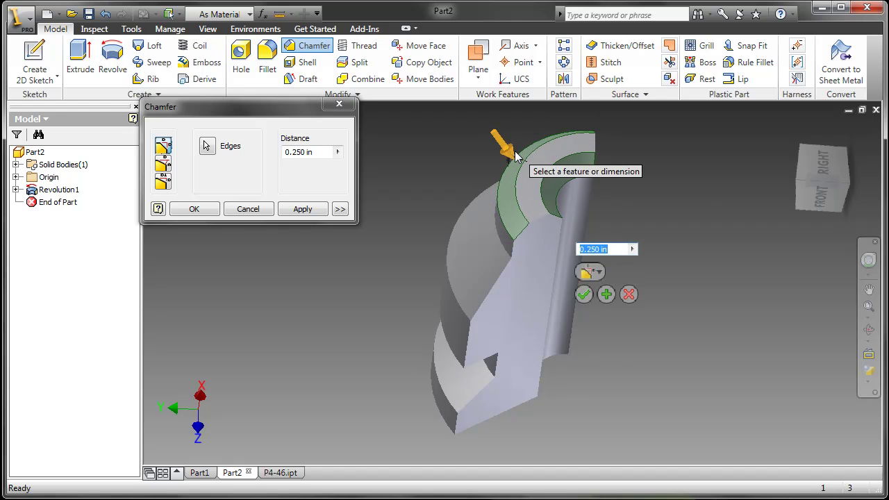
pyautogui.click(585, 295)
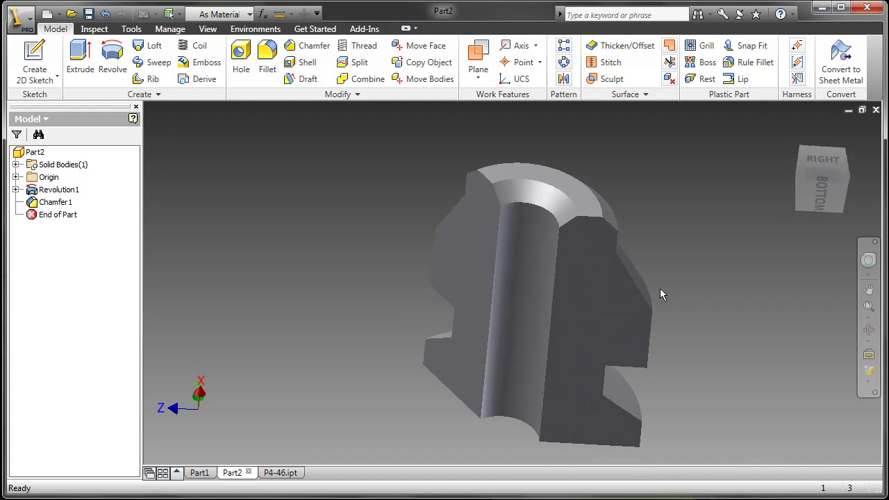
# Switch to P4-46.ipt and select the bracket plate's top face to inspect its extrusion.
pyautogui.click(281, 472)
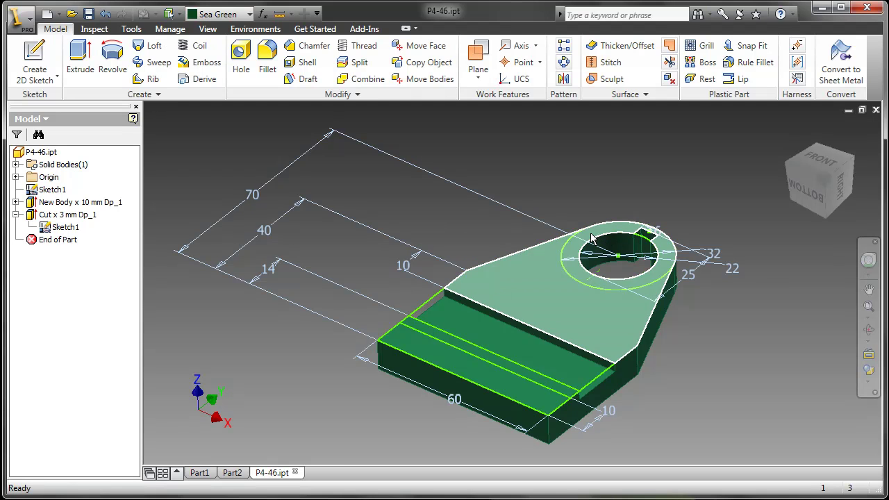
pyautogui.click(543, 261)
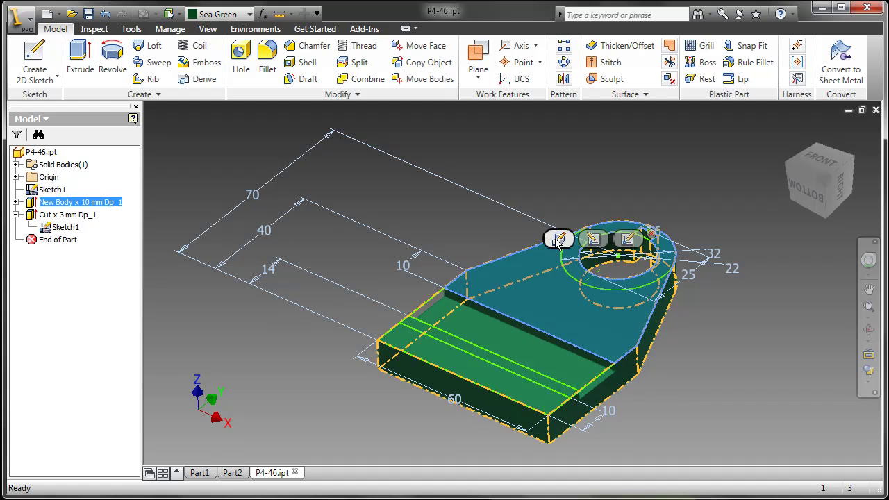
pyautogui.click(594, 240)
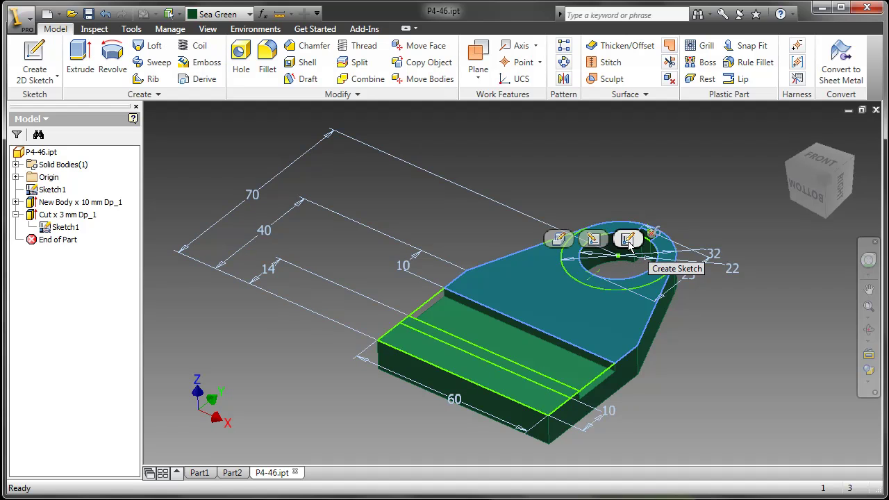
pyautogui.click(500, 254)
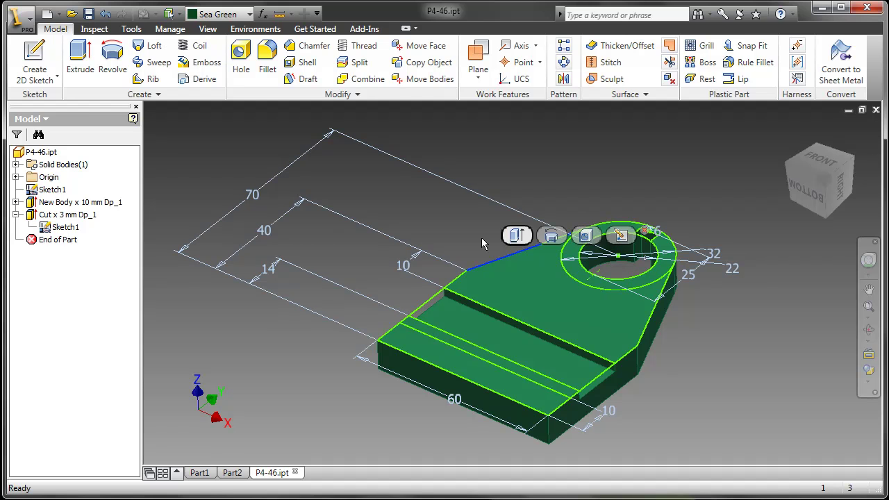
# Extrude the pocket's strip profile upward 11.500 mm as a raised rib.
pyautogui.click(461, 341)
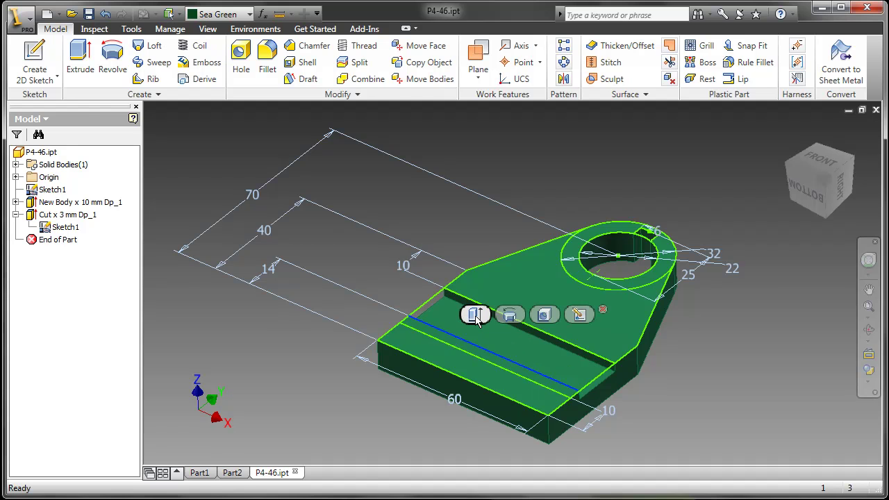
pyautogui.click(474, 315)
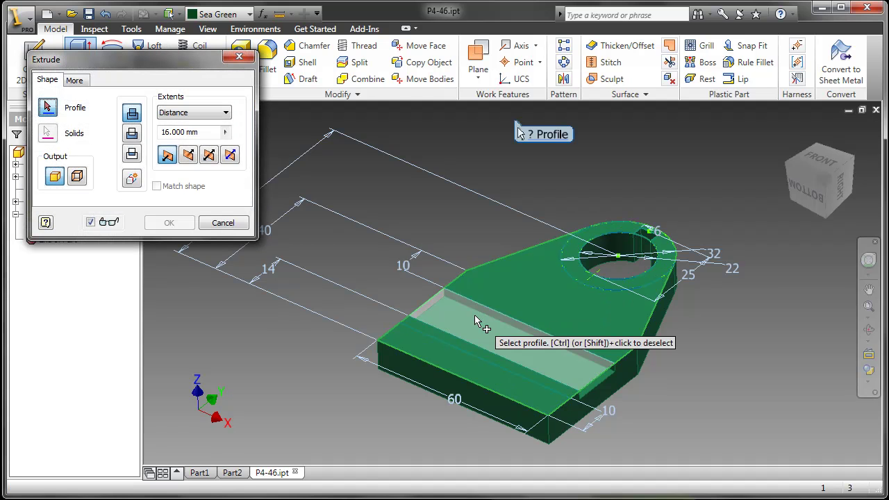
pyautogui.click(446, 337)
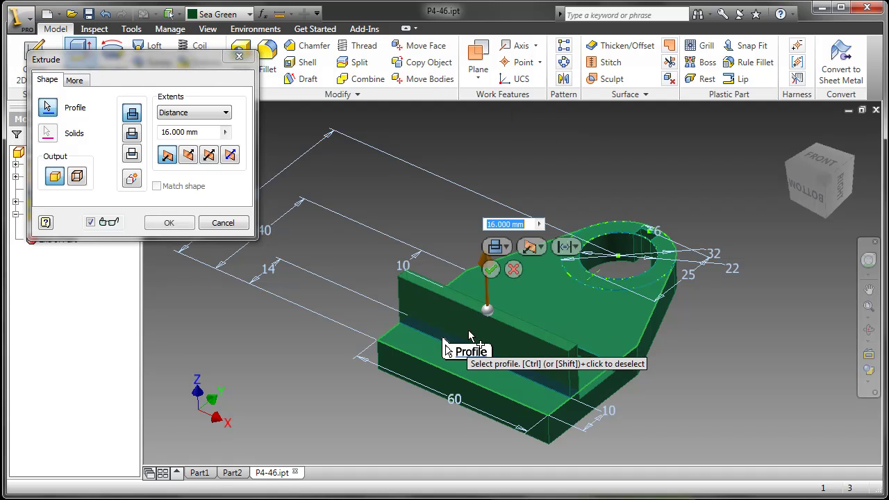
pyautogui.moveTo(488, 267)
pyautogui.mouseDown()
pyautogui.moveTo(490, 282)
pyautogui.moveTo(490, 212)
pyautogui.moveTo(517, 368)
pyautogui.mouseUp()
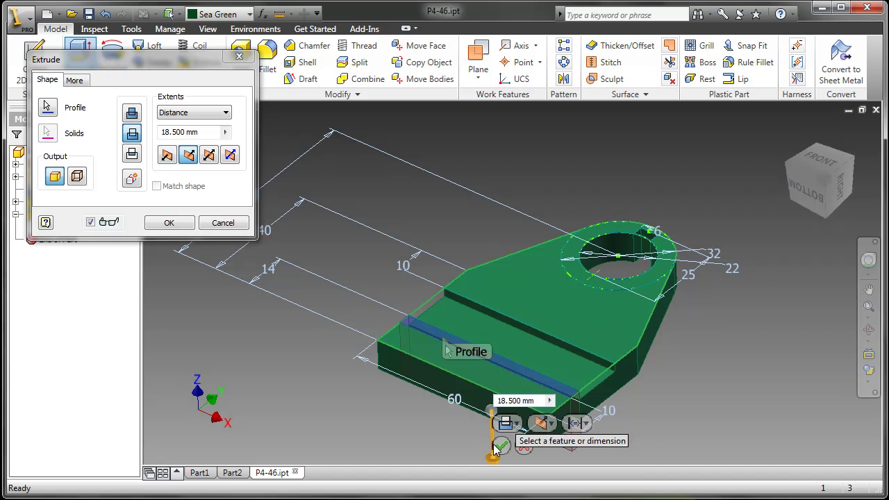
pyautogui.moveTo(496, 464); pyautogui.dragTo(492, 374)
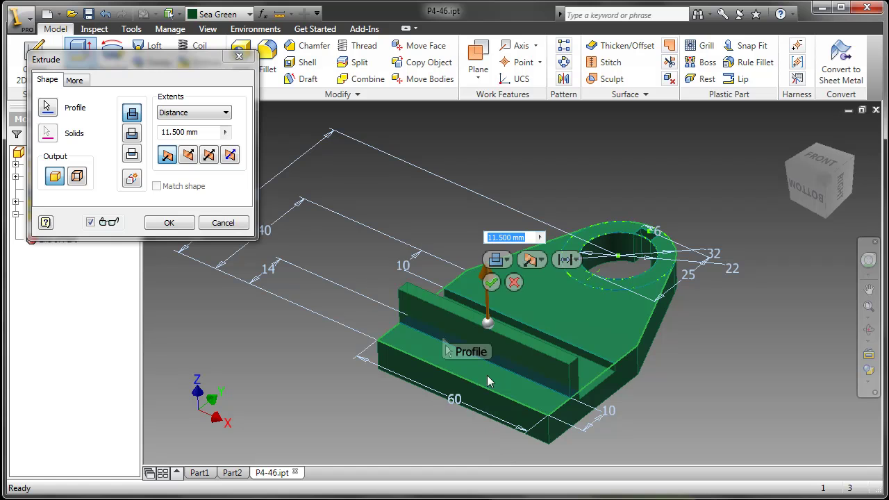
pyautogui.click(490, 285)
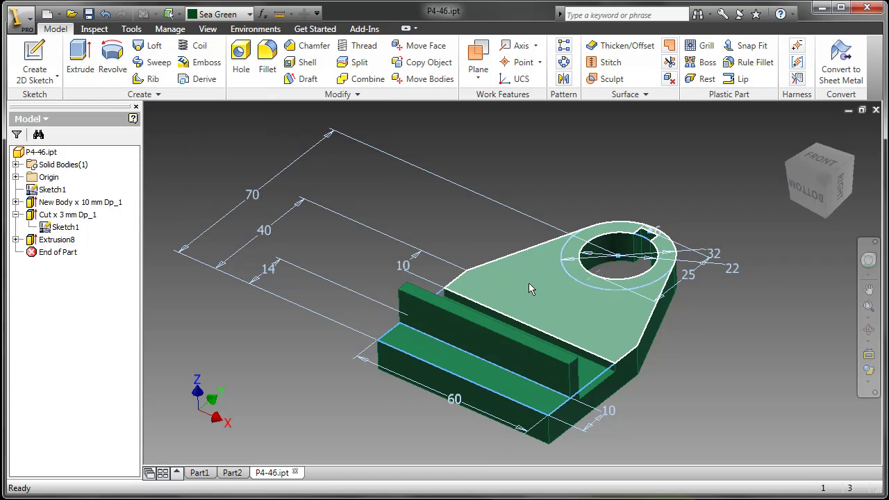
# Sketch two hole-centre points on the plate's top face.
pyautogui.click(529, 283)
pyautogui.click(609, 262)
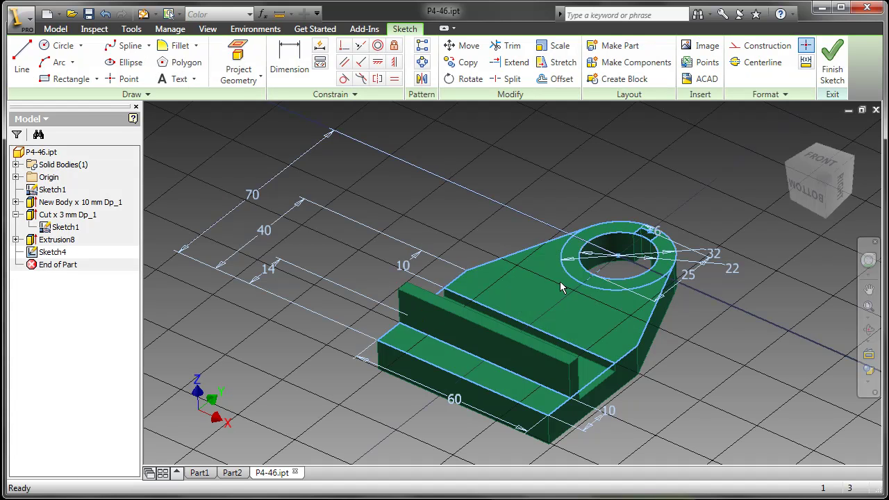
pyautogui.click(126, 79)
pyautogui.click(527, 292)
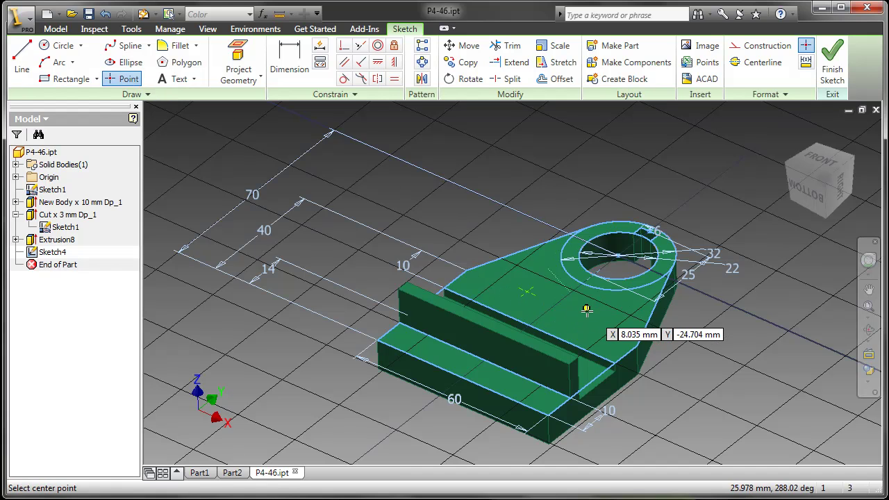
pyautogui.click(585, 315)
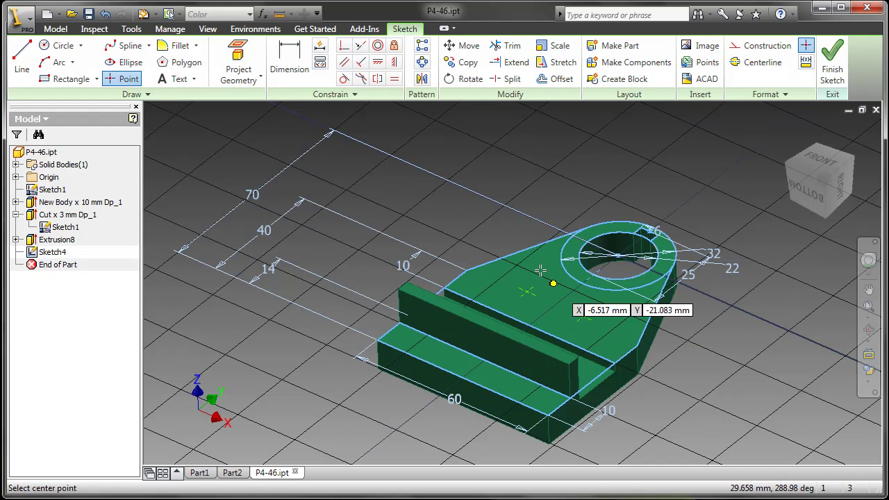
pyautogui.rightClick(669, 182)
pyautogui.click(694, 189)
pyautogui.rightClick(636, 192)
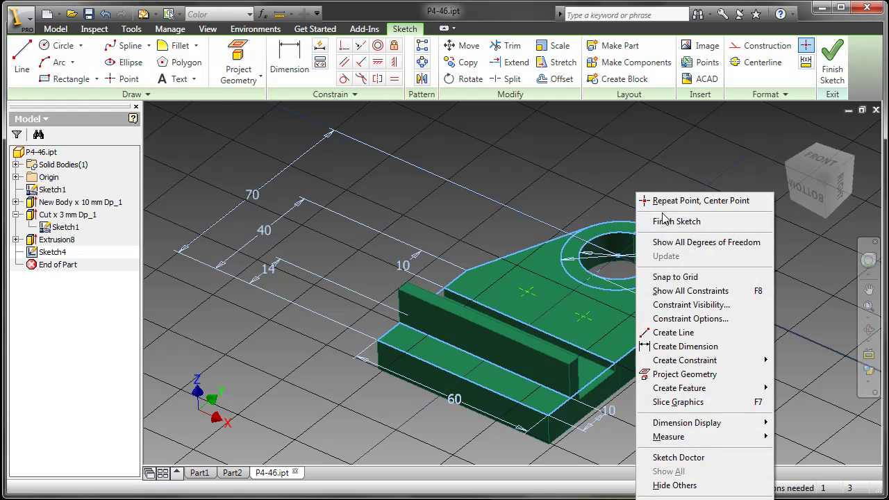
pyautogui.click(666, 221)
# Place 3 mm holes at both points with Through All termination.
pyautogui.click(530, 296)
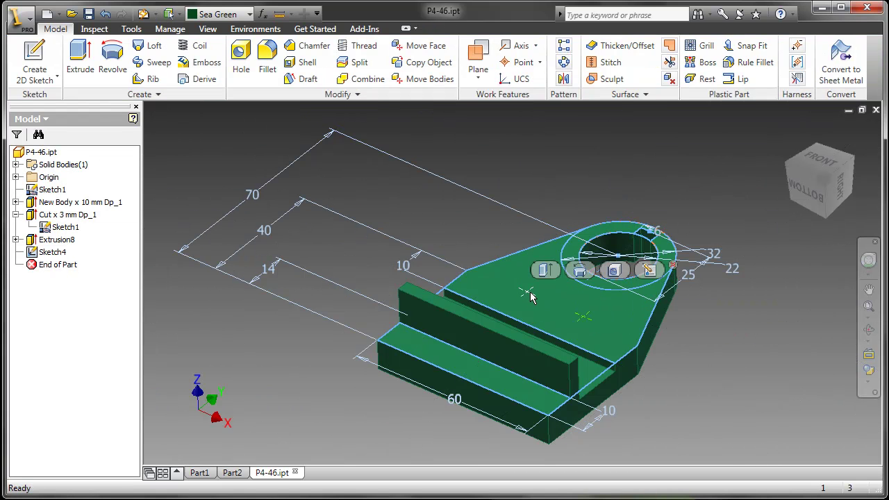
pyautogui.click(615, 271)
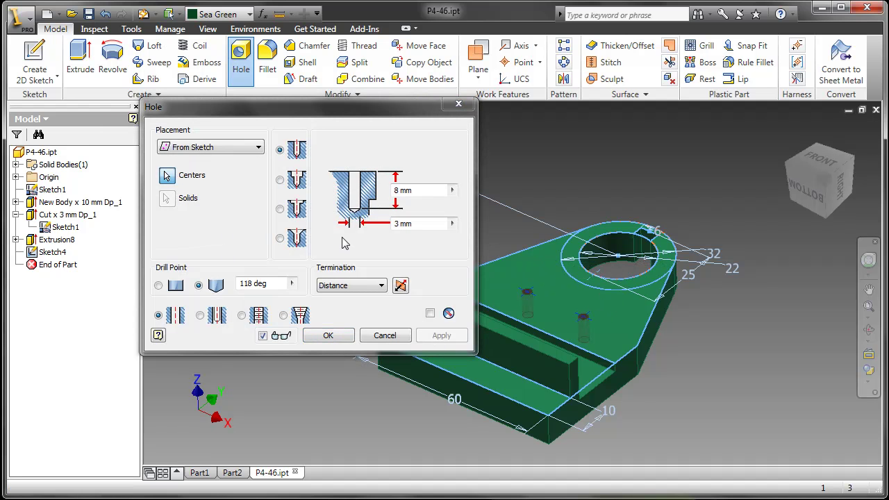
pyautogui.click(376, 287)
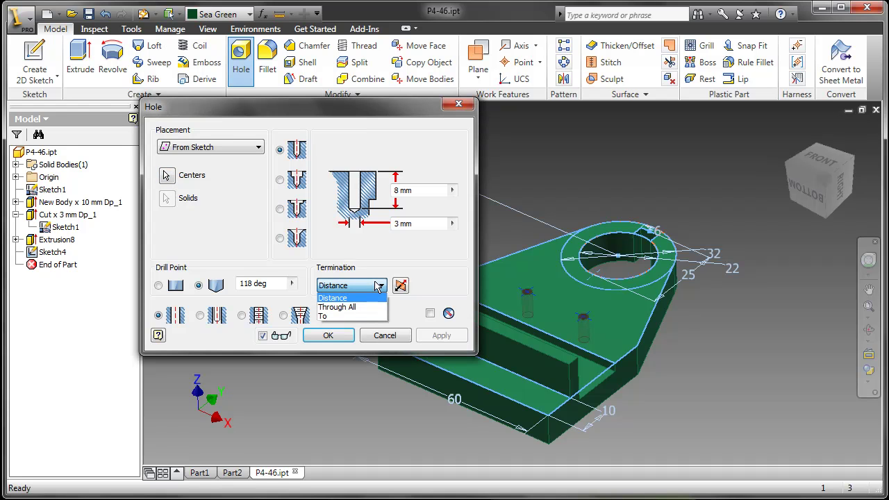
pyautogui.click(357, 308)
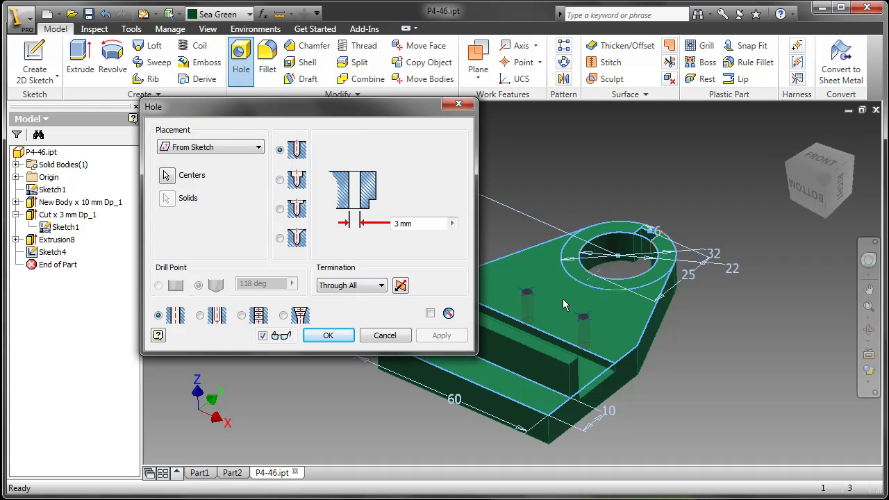
pyautogui.click(328, 336)
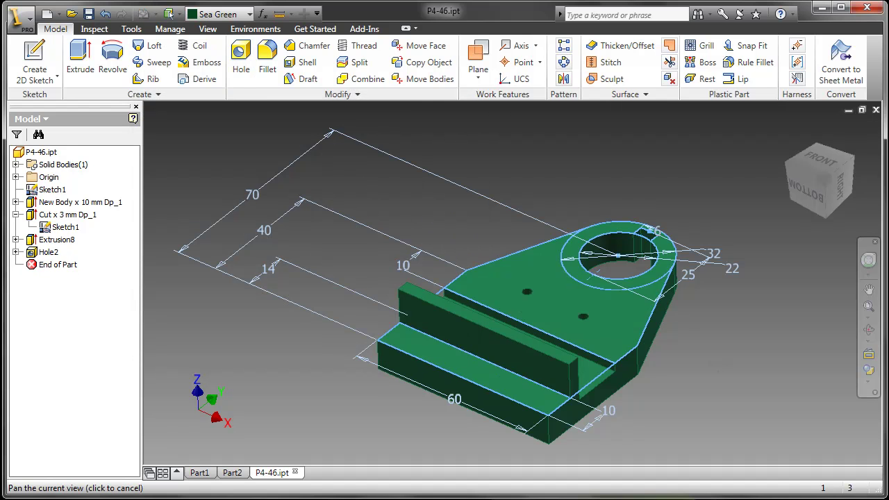
# Extrude the ring sketch asymmetrically, 40 mm up and 20 mm down, into Extrusion9.
pyautogui.moveTo(723, 364); pyautogui.dragTo(654, 347, button='middle')
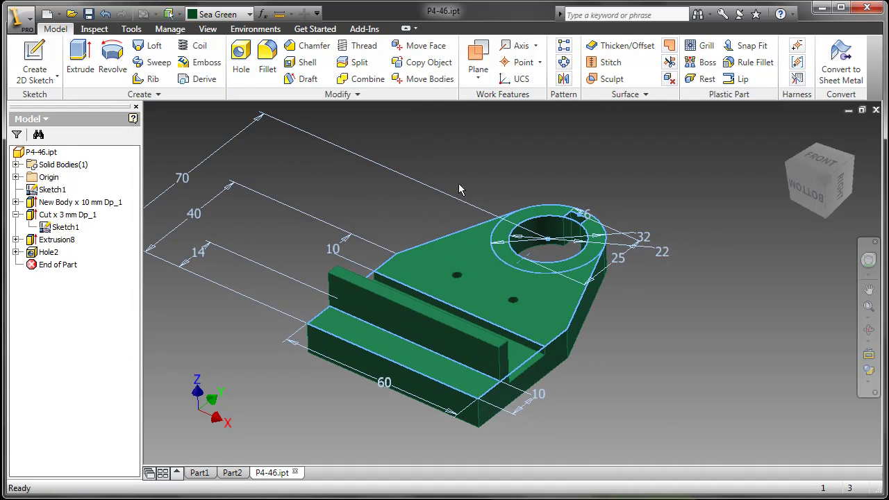
pyautogui.click(512, 220)
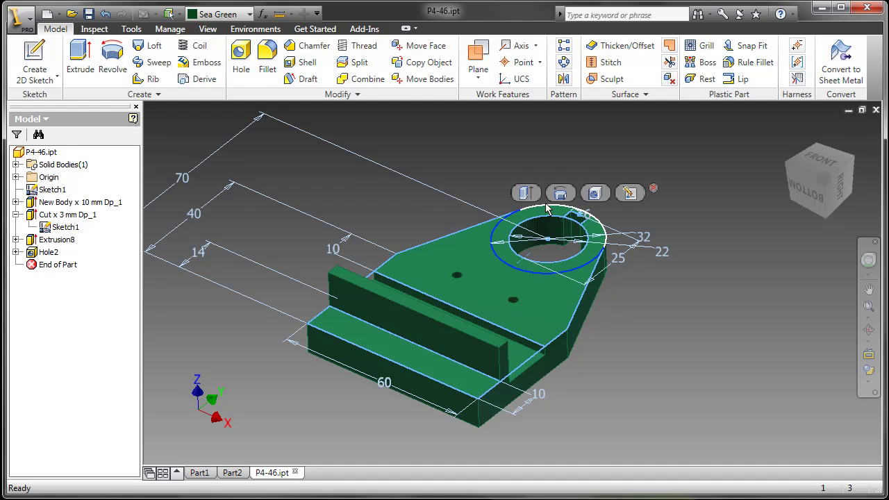
pyautogui.click(526, 194)
pyautogui.click(529, 219)
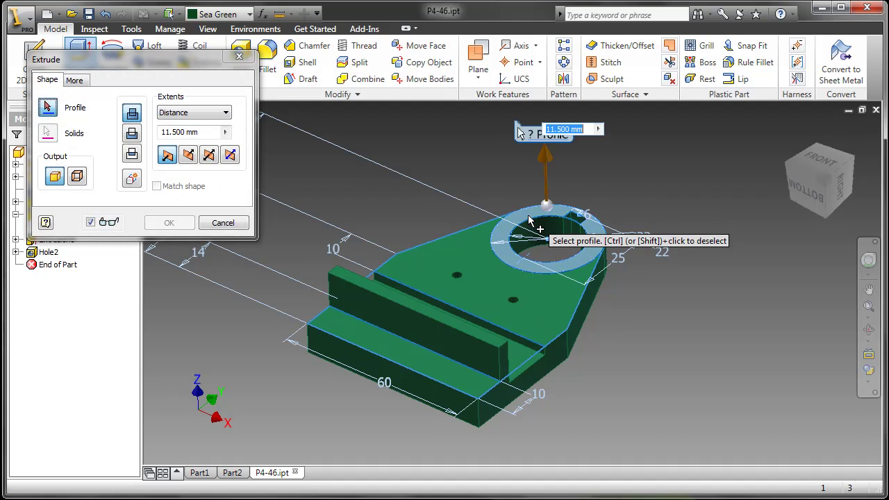
pyautogui.moveTo(546, 167); pyautogui.dragTo(545, 132)
pyautogui.click(580, 130)
pyautogui.write('4')
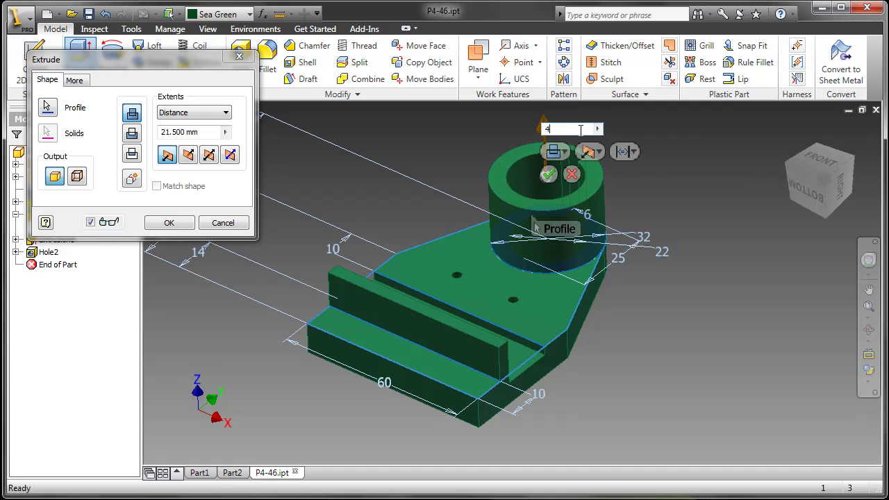
pyautogui.write('0')
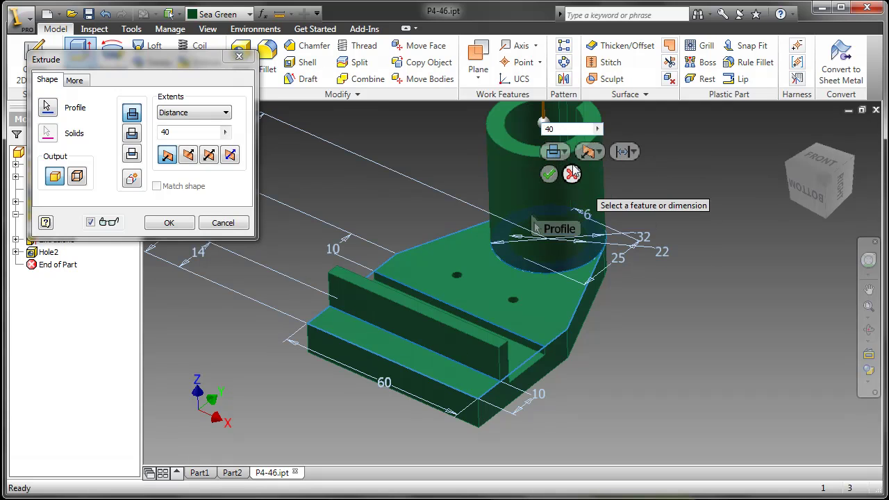
pyautogui.click(589, 151)
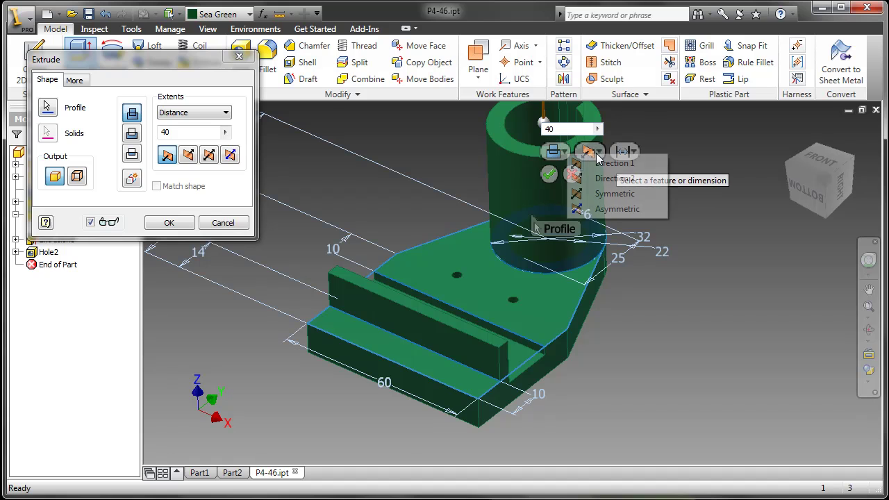
pyautogui.click(605, 209)
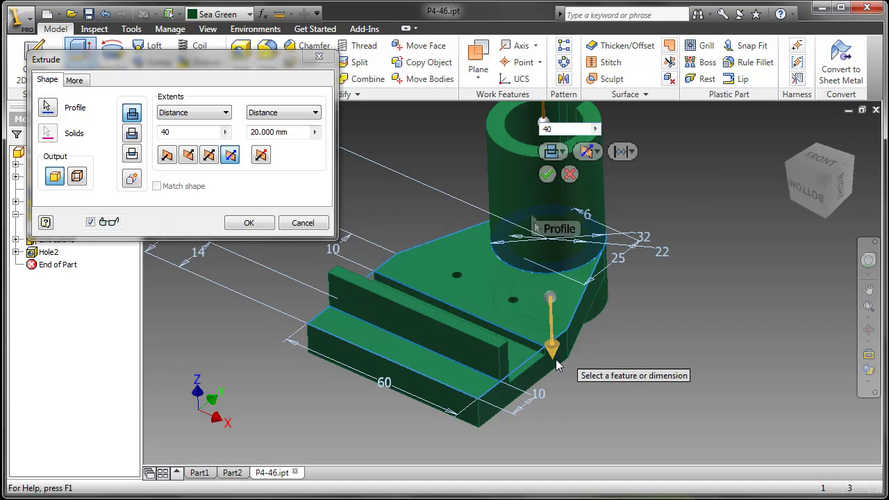
pyautogui.moveTo(556, 366)
pyautogui.mouseDown()
pyautogui.moveTo(556, 379)
pyautogui.moveTo(554, 359)
pyautogui.mouseUp()
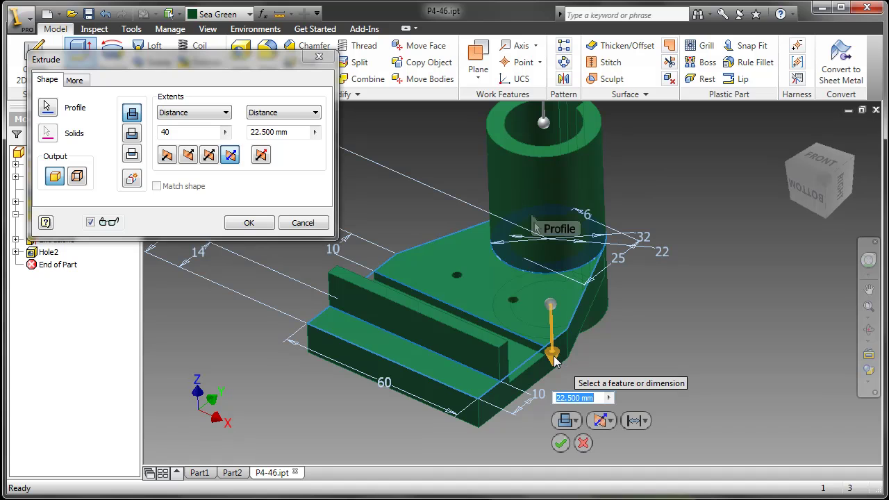
pyautogui.write('20')
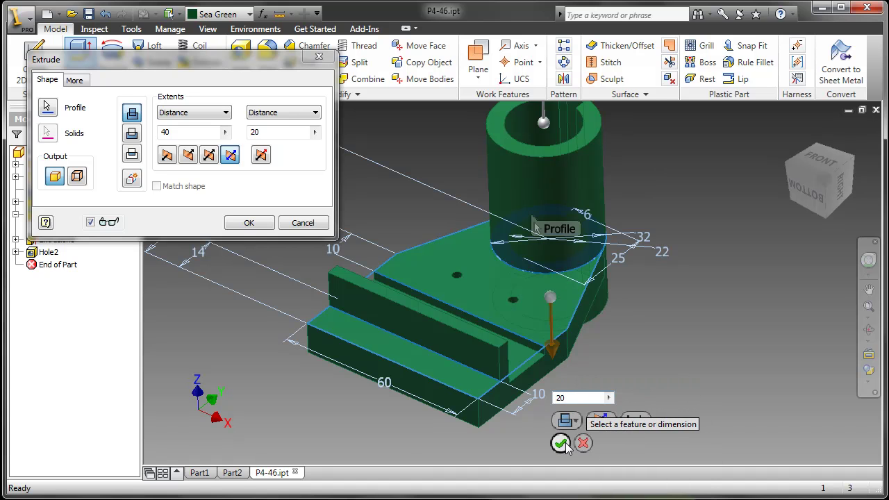
pyautogui.click(565, 443)
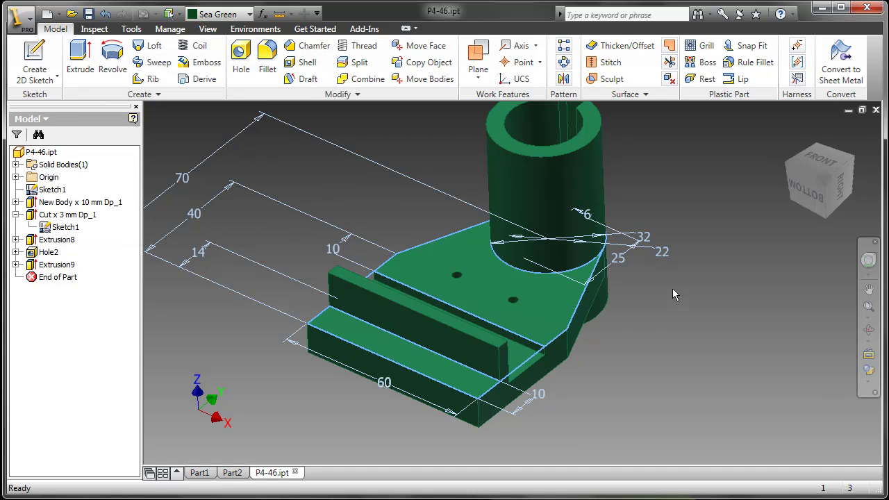
# Turn off the Visibility of Sketch1 under Cut x 3 mm Dp_1, then re-centre the part.
pyautogui.keyDown('shift'); pyautogui.moveTo(673, 288); pyautogui.dragTo(687, 284, button='middle'); pyautogui.keyUp('shift')
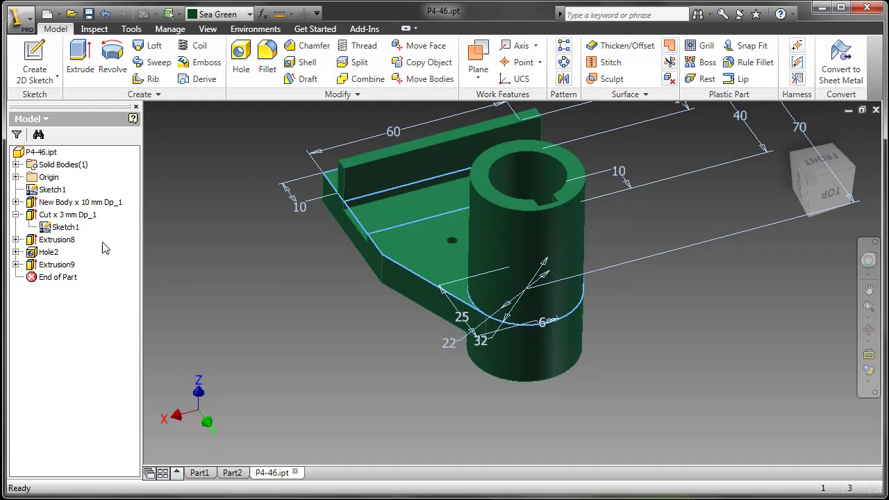
pyautogui.click(65, 227)
pyautogui.rightClick(69, 227)
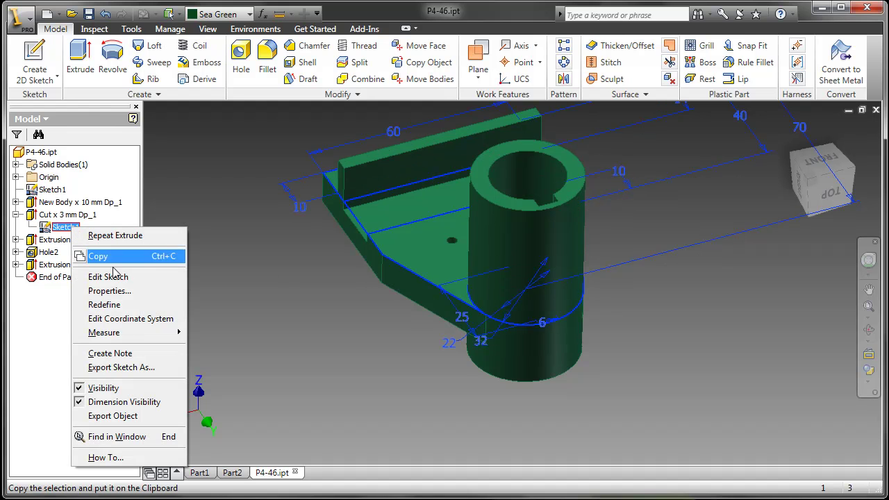
pyautogui.click(103, 388)
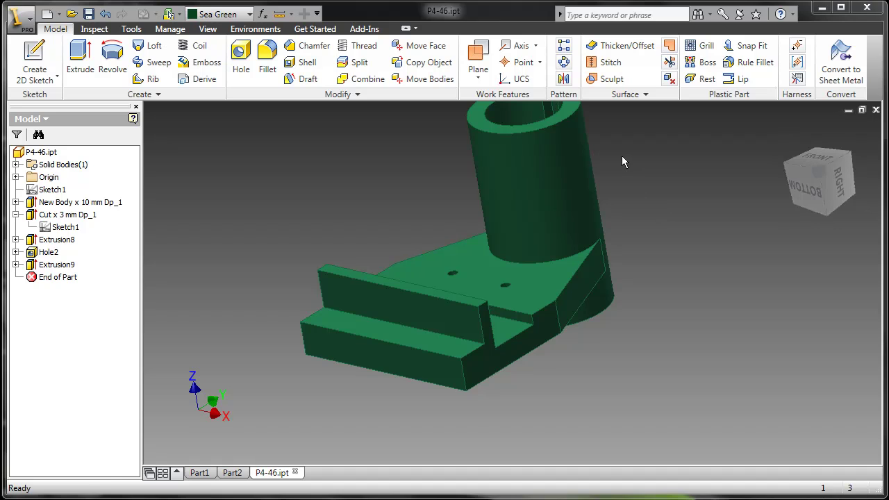
pyautogui.press('F2')
pyautogui.moveTo(621, 165); pyautogui.dragTo(618, 193)
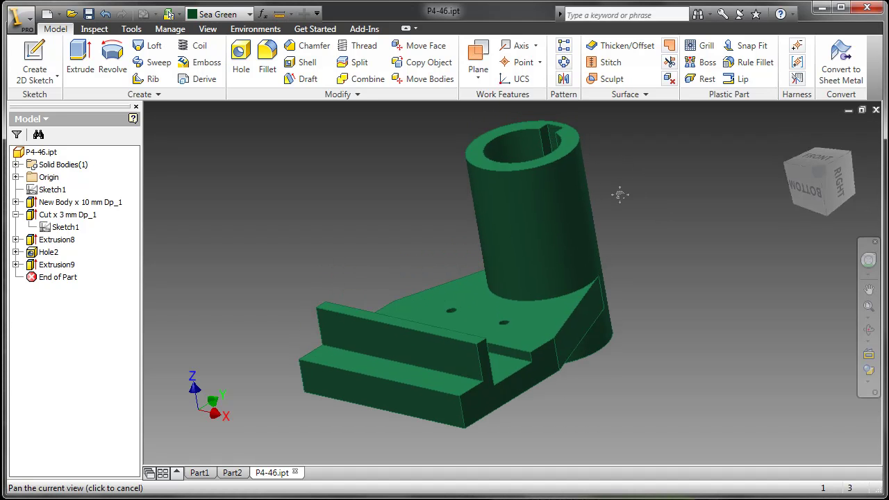
# Switch Extrusion9's output to New Solid, then list Solid1 and Solid2 under Solid Bodies.
pyautogui.doubleClick(580, 131)
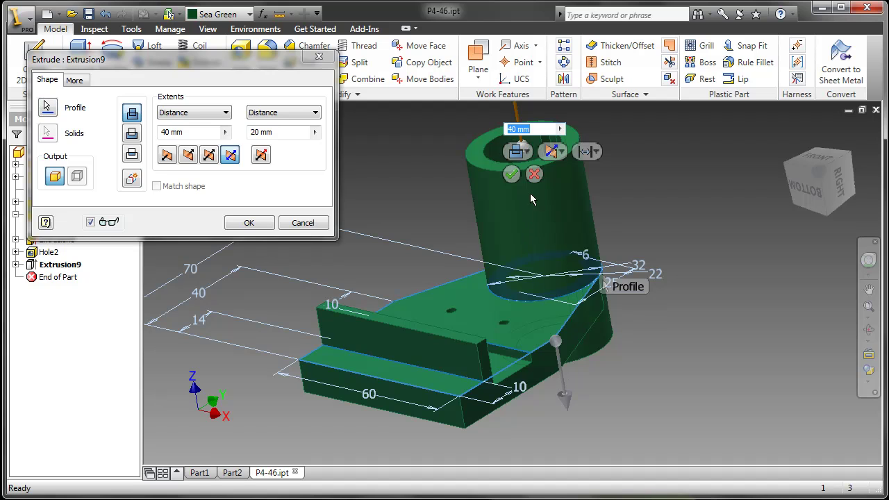
pyautogui.click(523, 152)
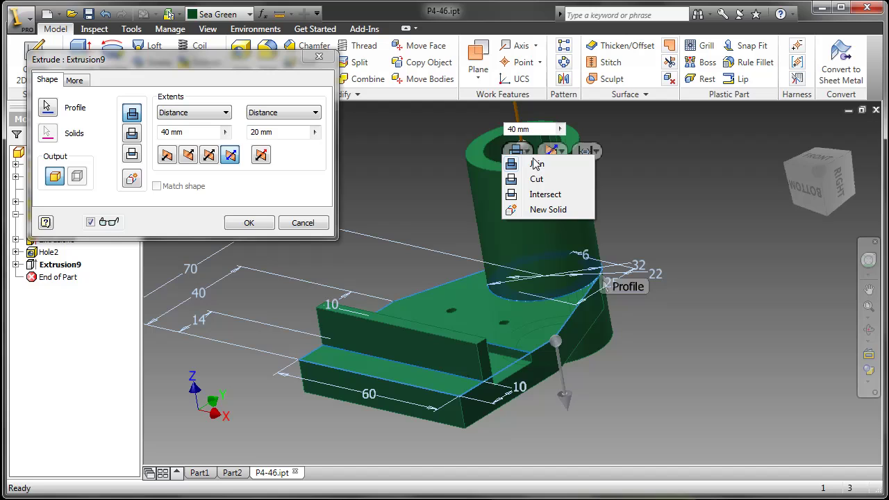
pyautogui.click(542, 211)
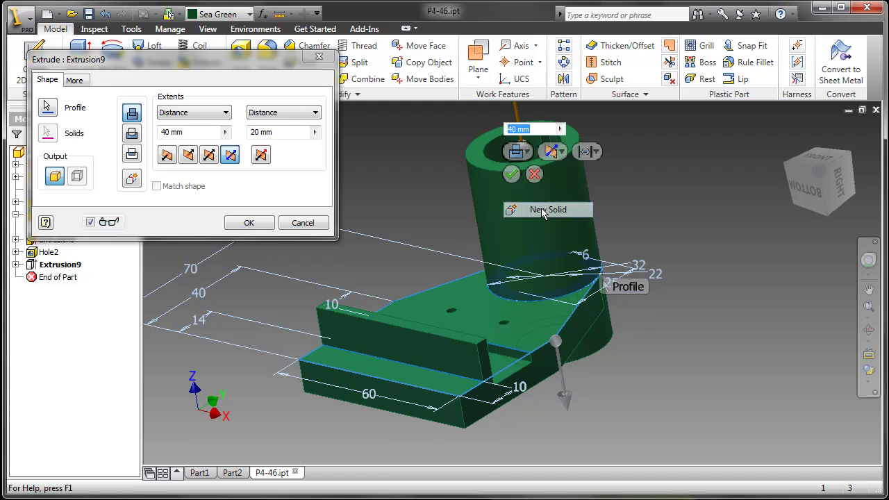
pyautogui.click(511, 175)
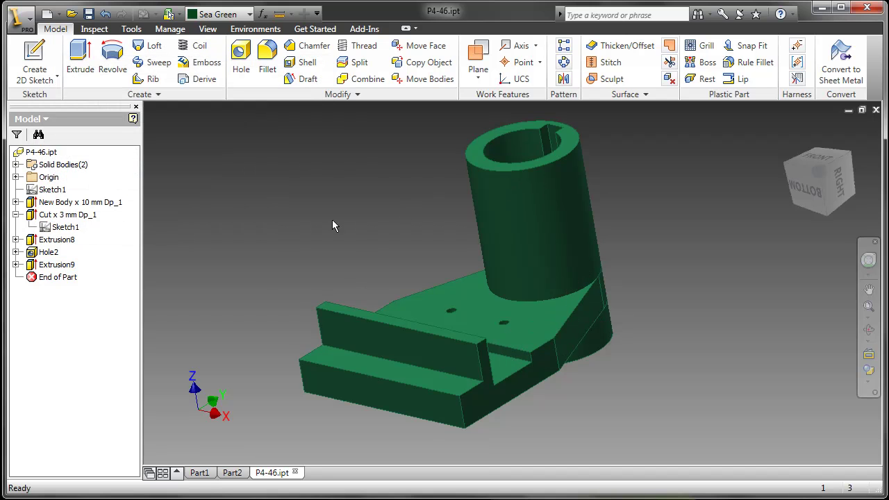
pyautogui.click(15, 164)
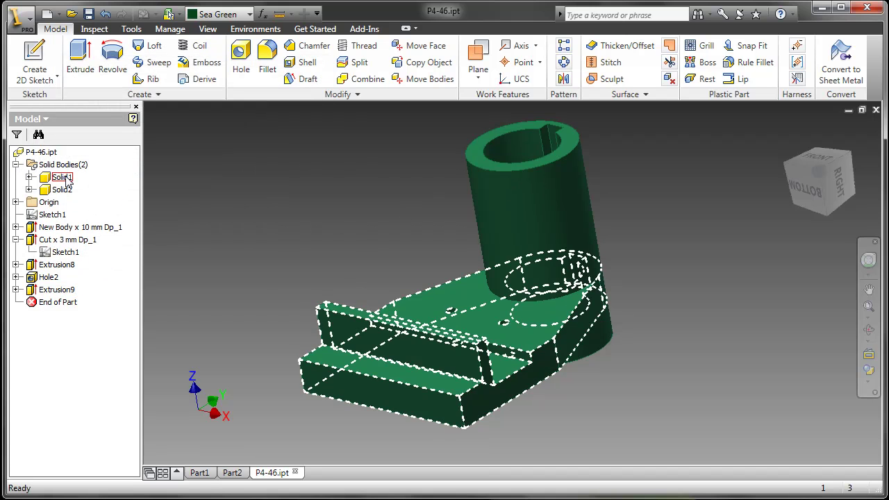